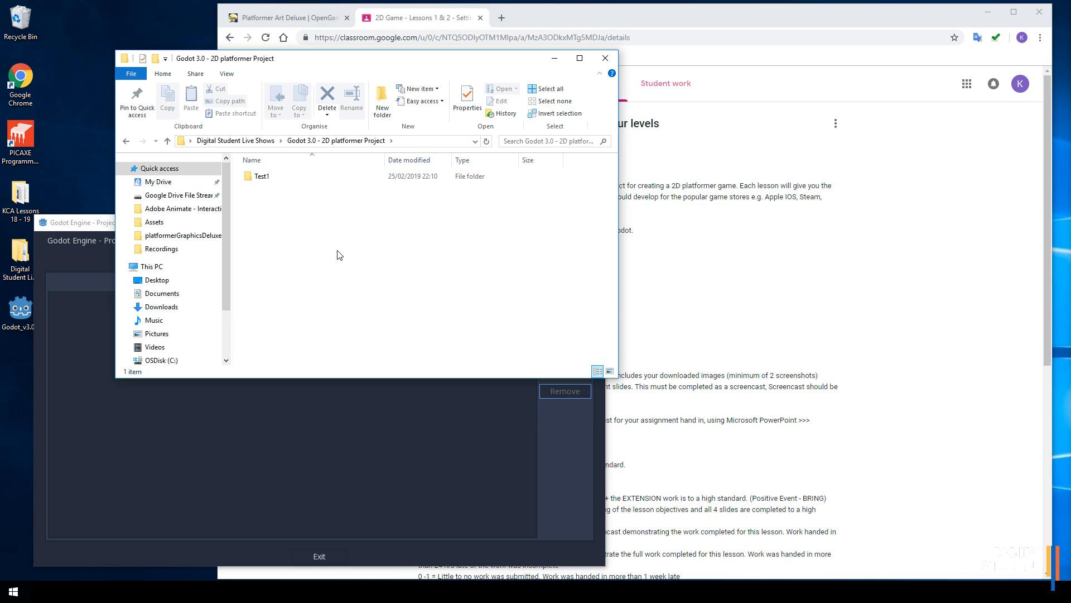
Step: Go up to the Digital Student Live Shows folder, switch to the Godot Project Manager and start a new project named 2D Platformer
{"action": "left_click", "coordinate": [270, 145]}
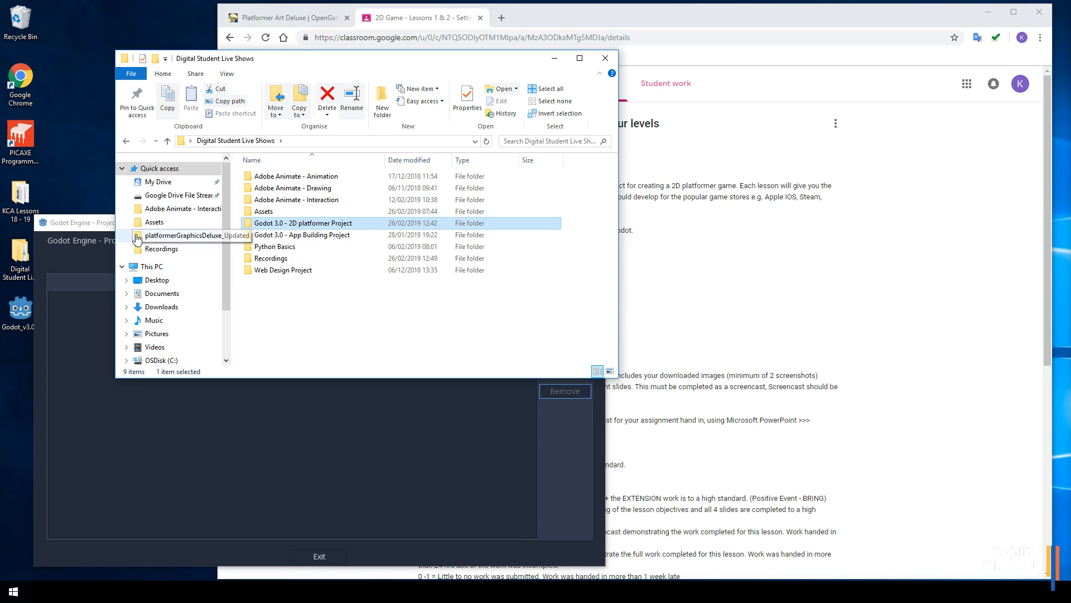
{"action": "left_click", "coordinate": [106, 224]}
{"action": "left_click_drag", "start_coordinate": [333, 224], "coordinate": [440, 166]}
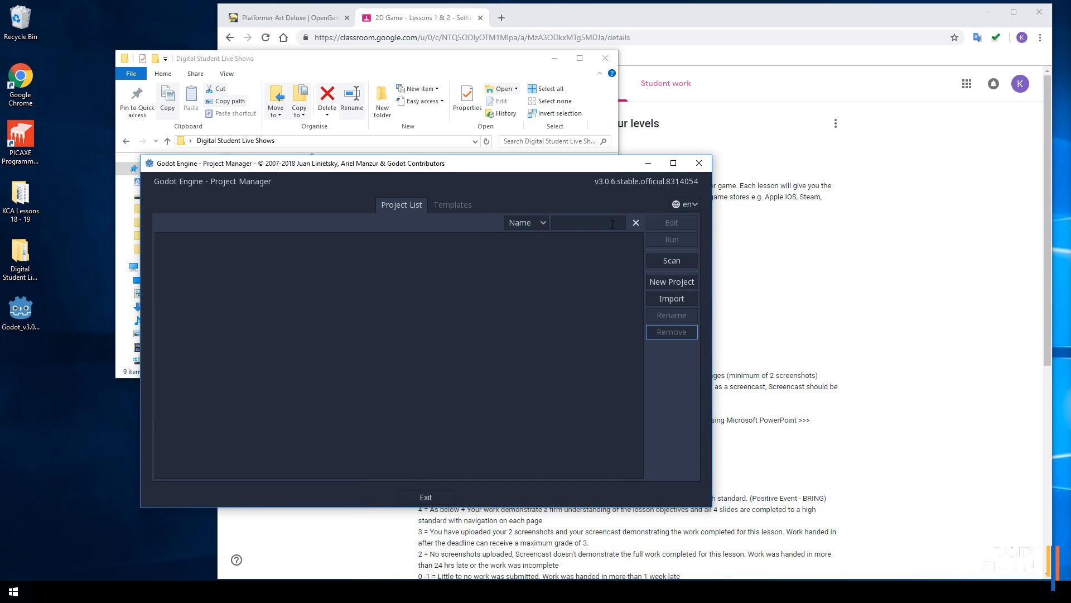
{"action": "left_click", "coordinate": [672, 282]}
{"action": "double_click", "coordinate": [390, 367]}
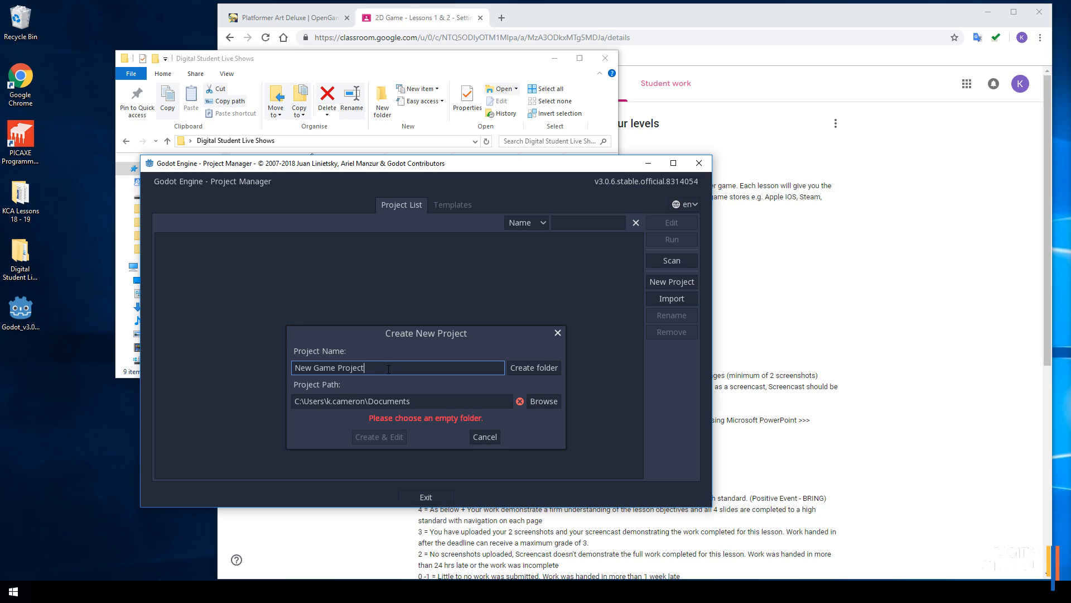
{"action": "type", "text": "2D Platformer"}
Step: Browse for the project path to Desktop/Digital Student Live Shows/Godot 3.0 - 2D platformer Project
{"action": "left_click", "coordinate": [544, 400]}
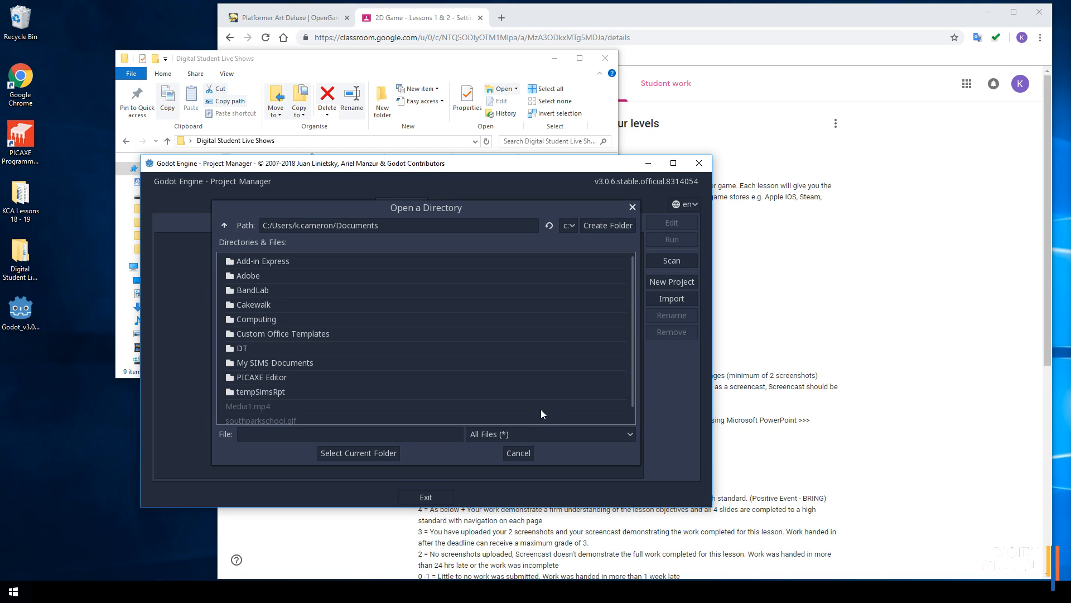
{"action": "left_click", "coordinate": [568, 227]}
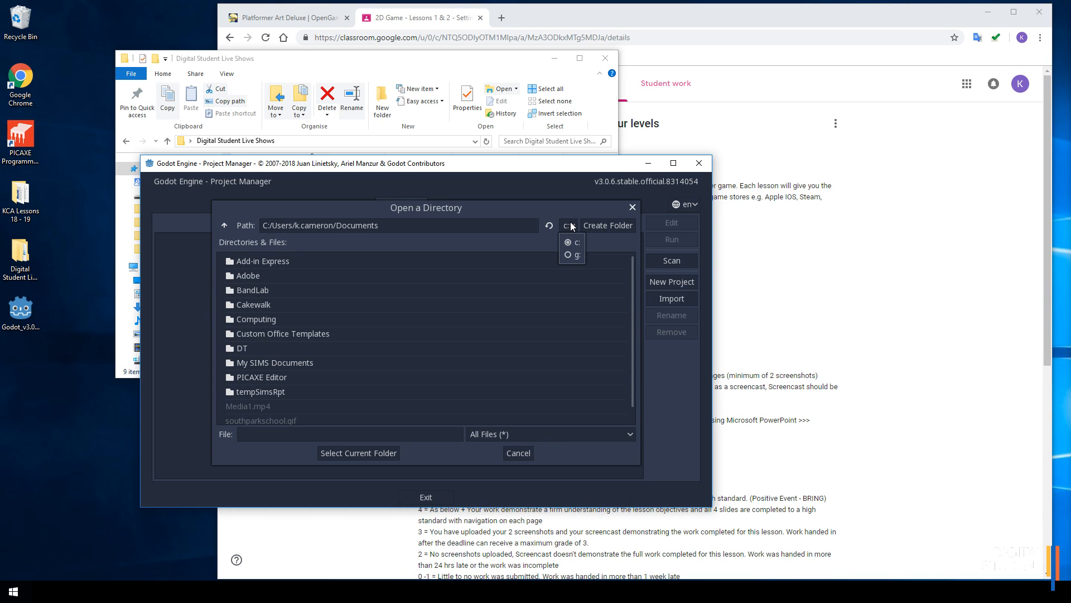
{"action": "left_click", "coordinate": [572, 212]}
{"action": "left_click", "coordinate": [226, 225]}
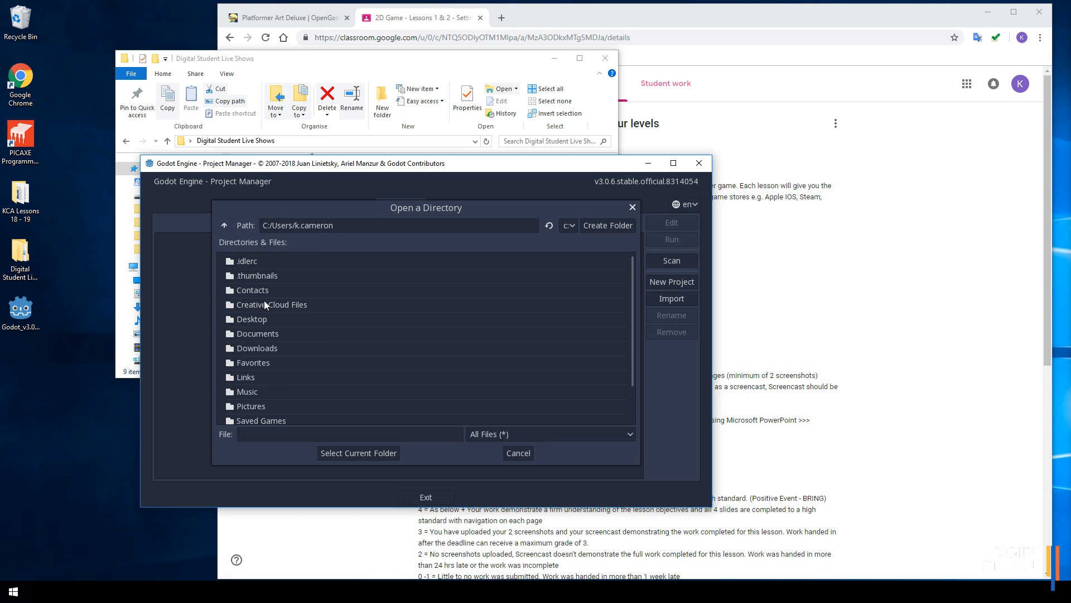
{"action": "left_click", "coordinate": [252, 333]}
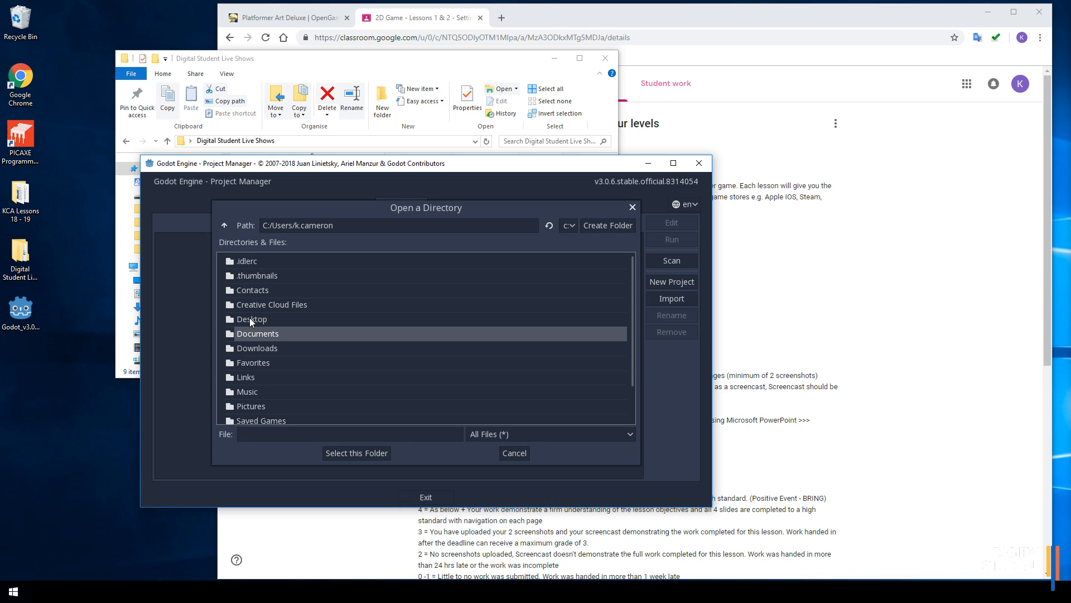
{"action": "double_click", "coordinate": [250, 319]}
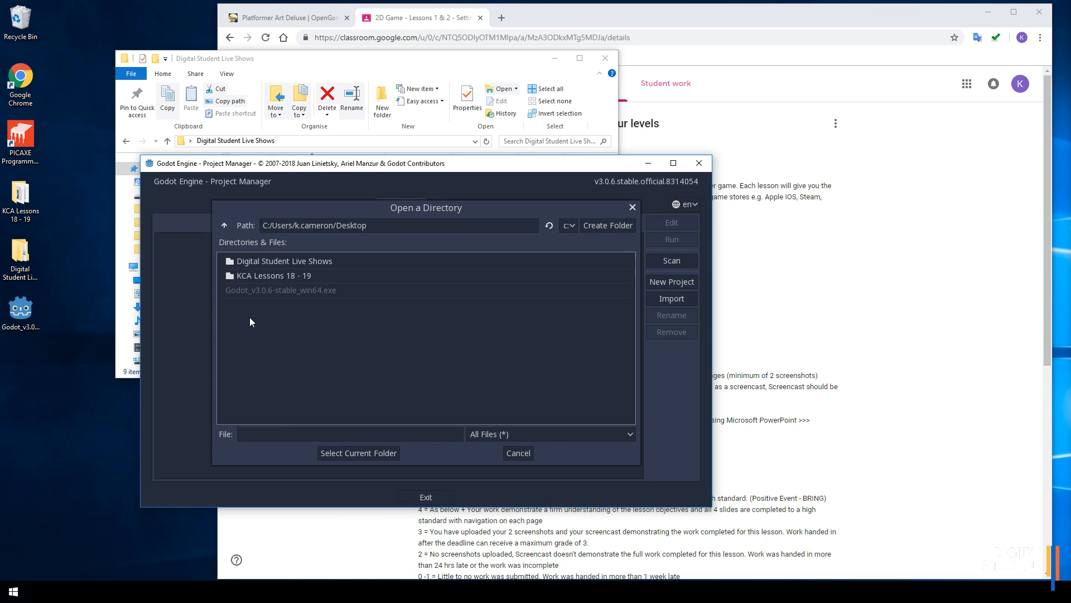
{"action": "double_click", "coordinate": [258, 260]}
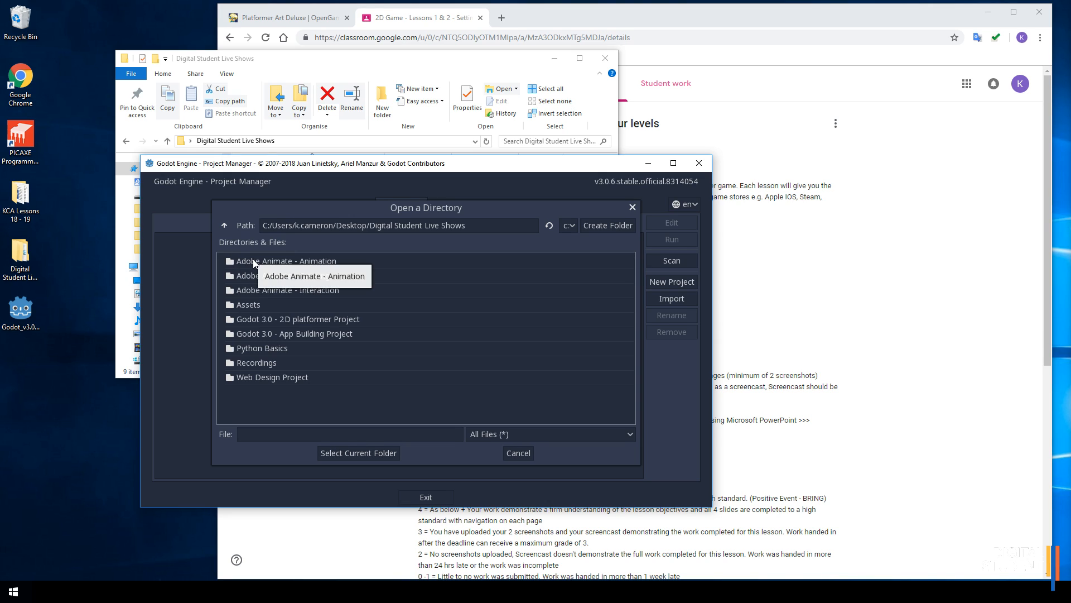
{"action": "double_click", "coordinate": [316, 322]}
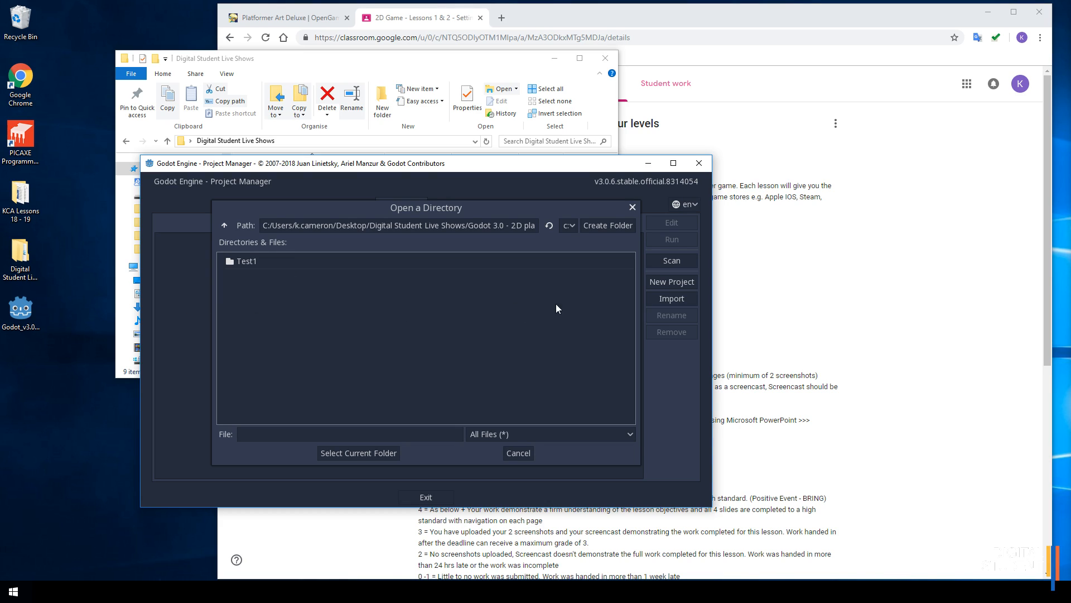
Step: Create a folder named 2D Platformer there, choose it as the project path and create the project for editing
{"action": "left_click", "coordinate": [604, 226]}
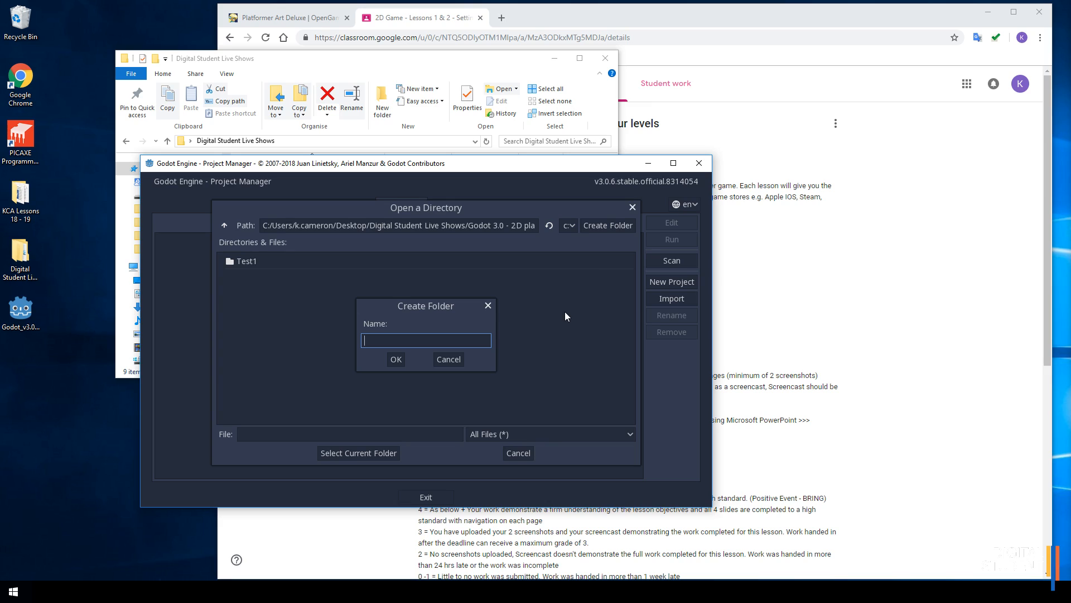
{"action": "type", "text": "2D Platformer"}
{"action": "left_click", "coordinate": [395, 359]}
{"action": "left_click", "coordinate": [359, 434]}
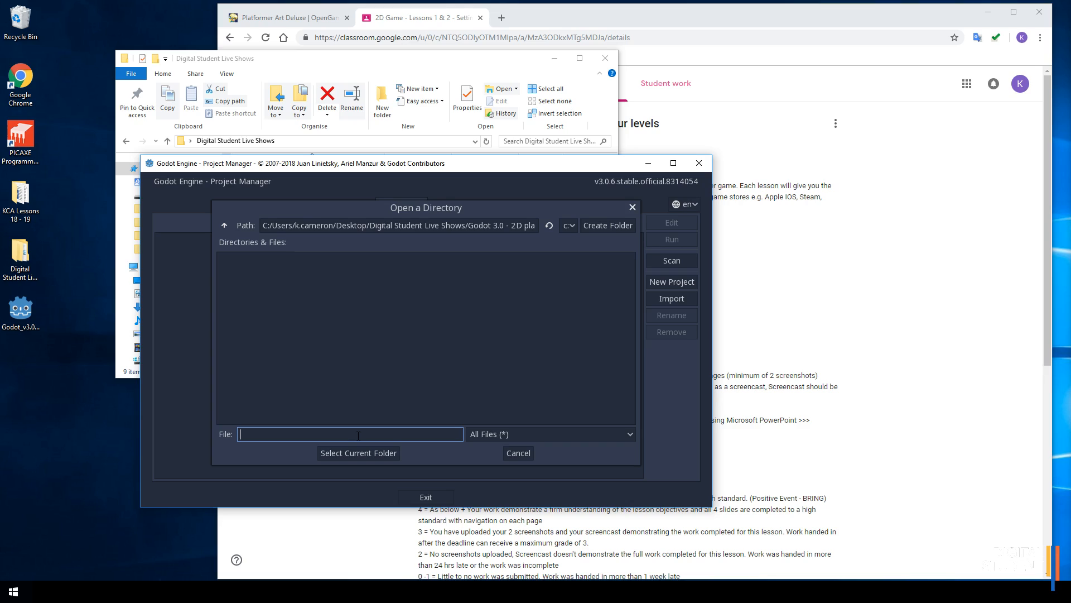
{"action": "type", "text": "2D Platformer"}
{"action": "left_click", "coordinate": [373, 454]}
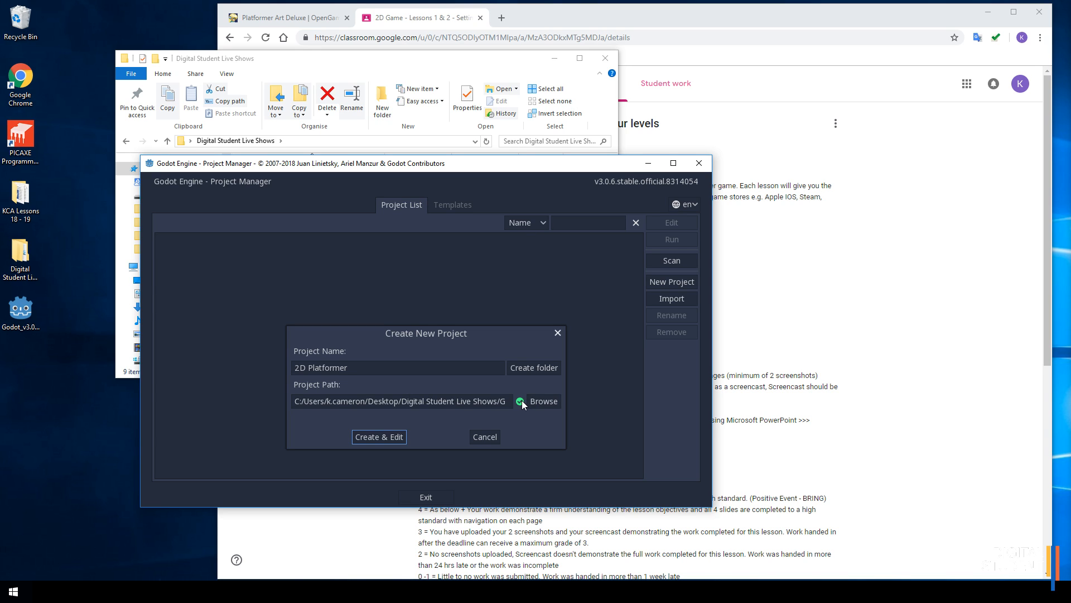
{"action": "left_click", "coordinate": [373, 437]}
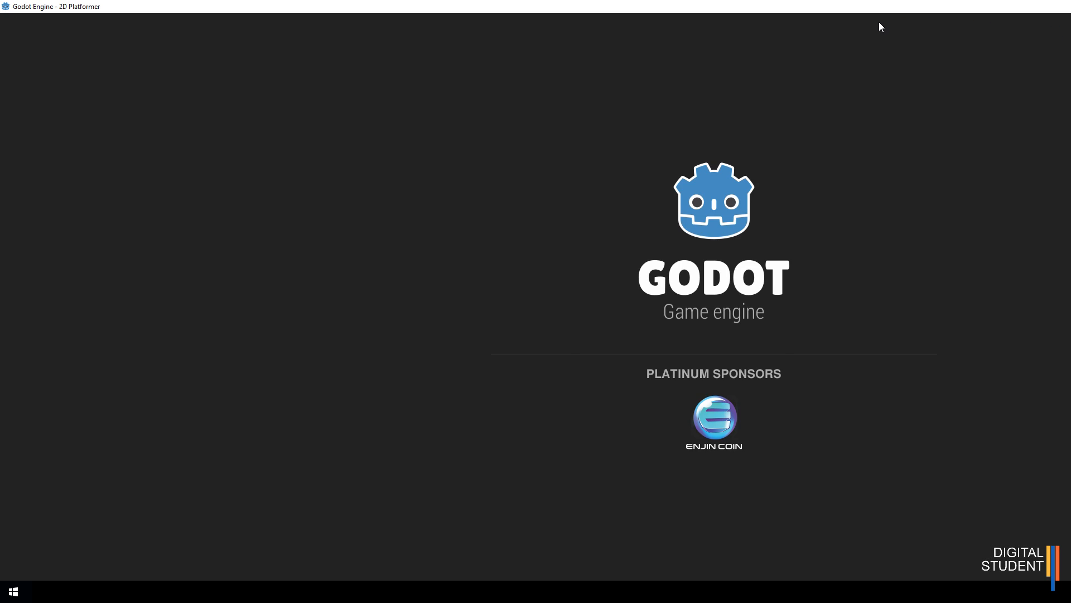
Step: Resize the Godot editor window to fill the visible screen area and switch to the 2D workspace
{"action": "double_click", "coordinate": [865, 6]}
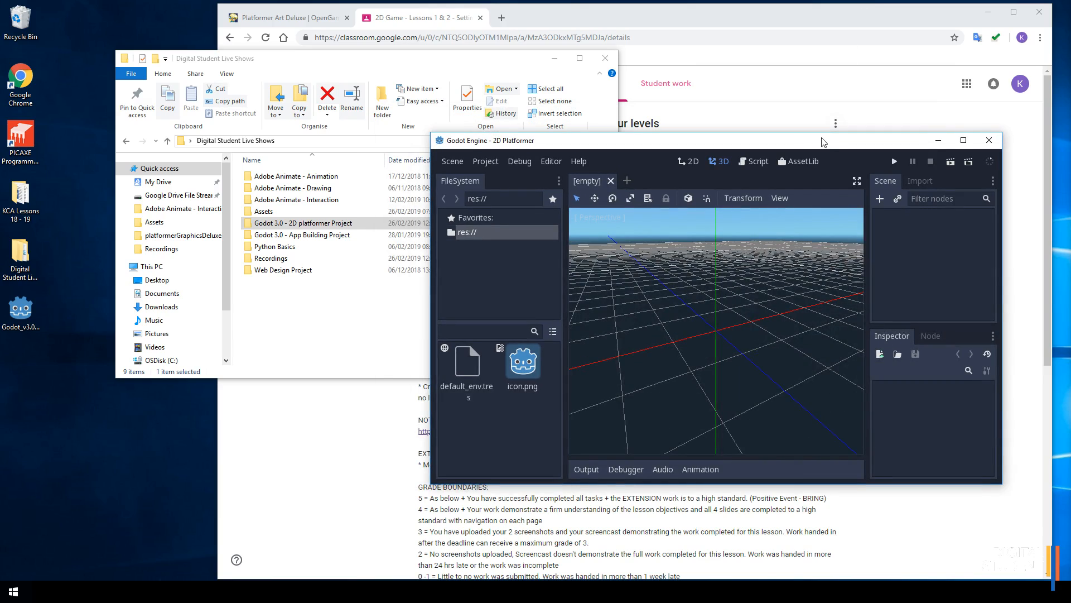
{"action": "left_click_drag", "start_coordinate": [821, 139], "coordinate": [385, 17]}
{"action": "left_click_drag", "start_coordinate": [570, 353], "coordinate": [1067, 579]}
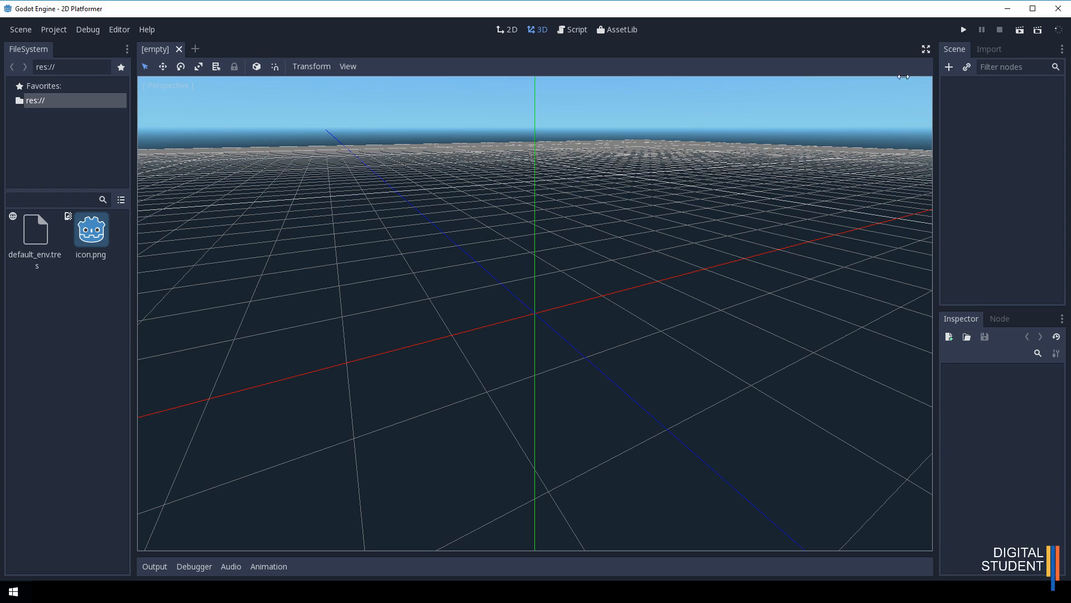
{"action": "left_click", "coordinate": [508, 29]}
{"action": "scroll", "coordinate": [472, 228], "scroll_direction": "down", "scroll_amount": 1}
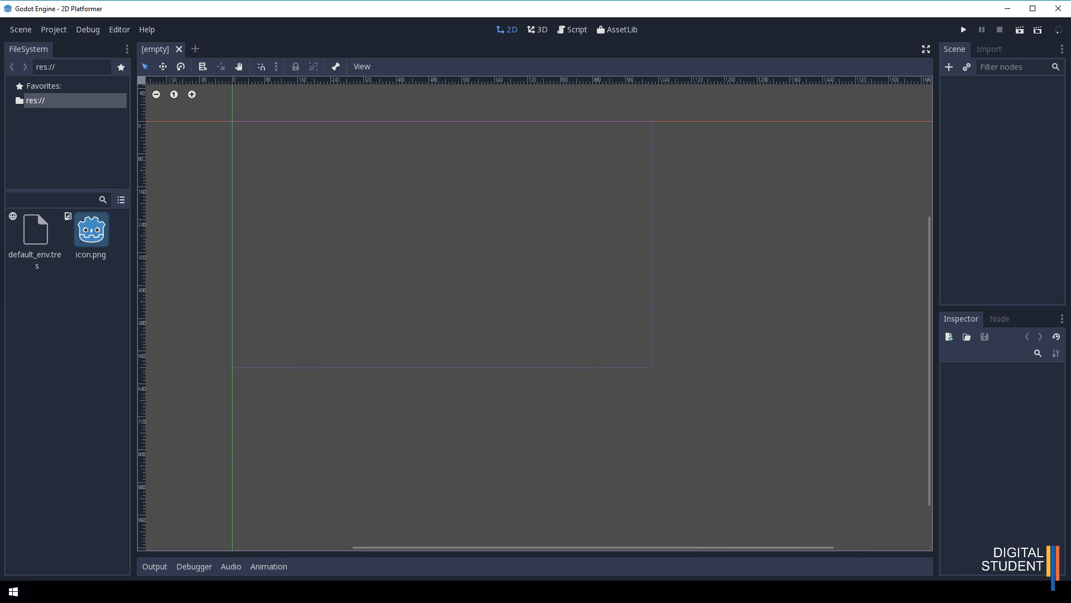
Step: Close the Assets folder window and examine the generated files in the 2D Platformer project folder in File Explorer
{"action": "left_click", "coordinate": [123, 591]}
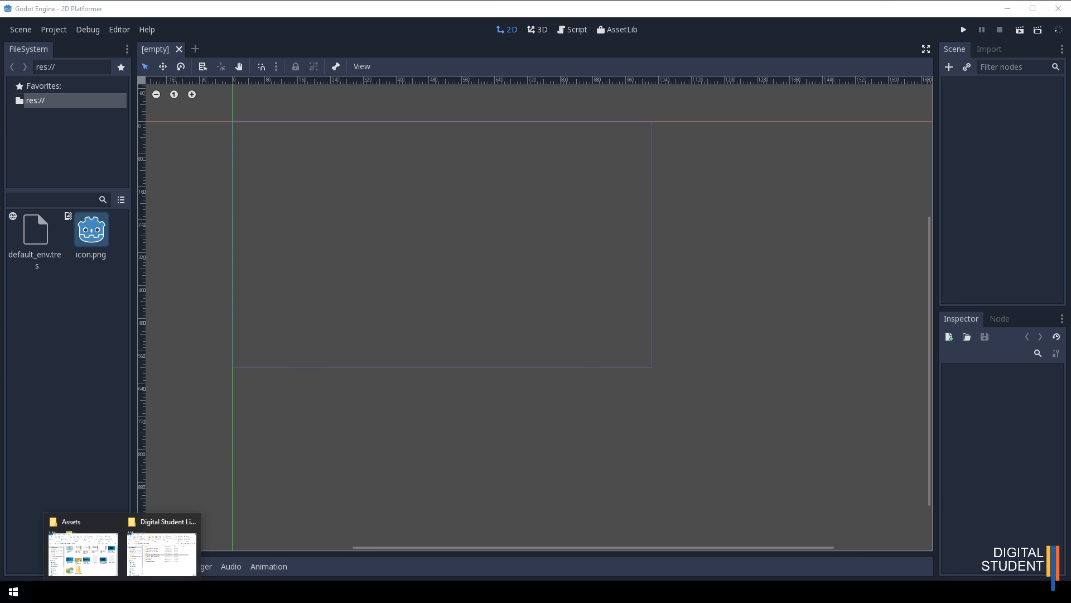
{"action": "left_click", "coordinate": [83, 553]}
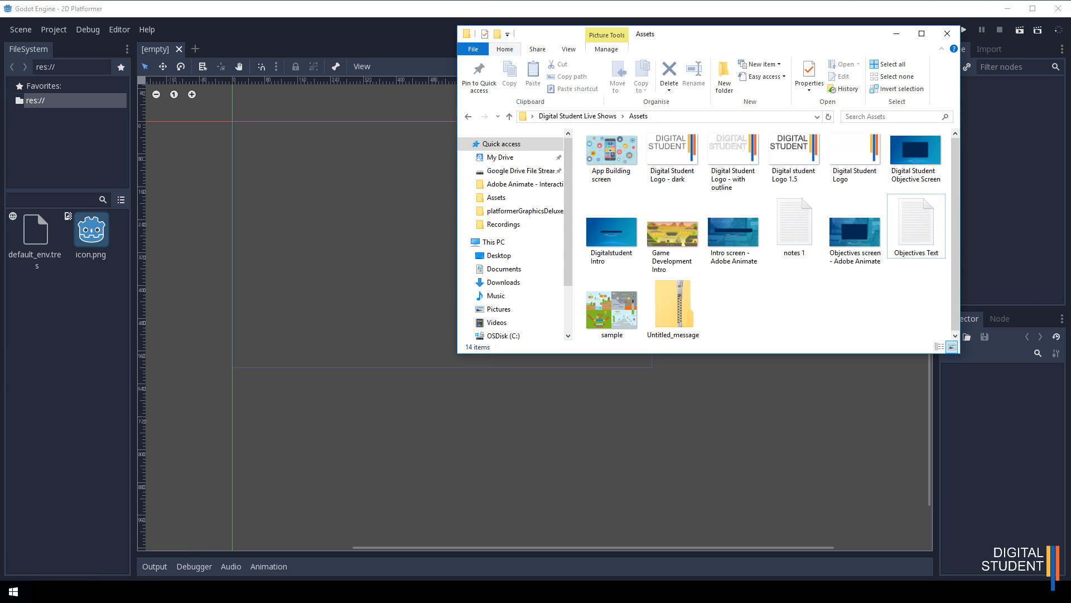
{"action": "left_click", "coordinate": [946, 33]}
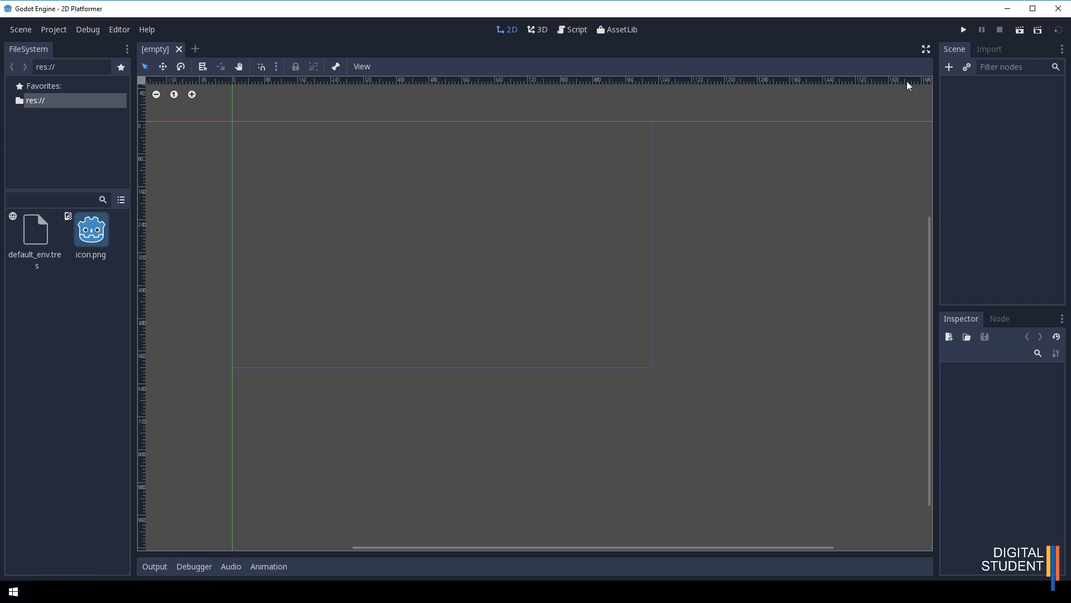
{"action": "left_click", "coordinate": [83, 592]}
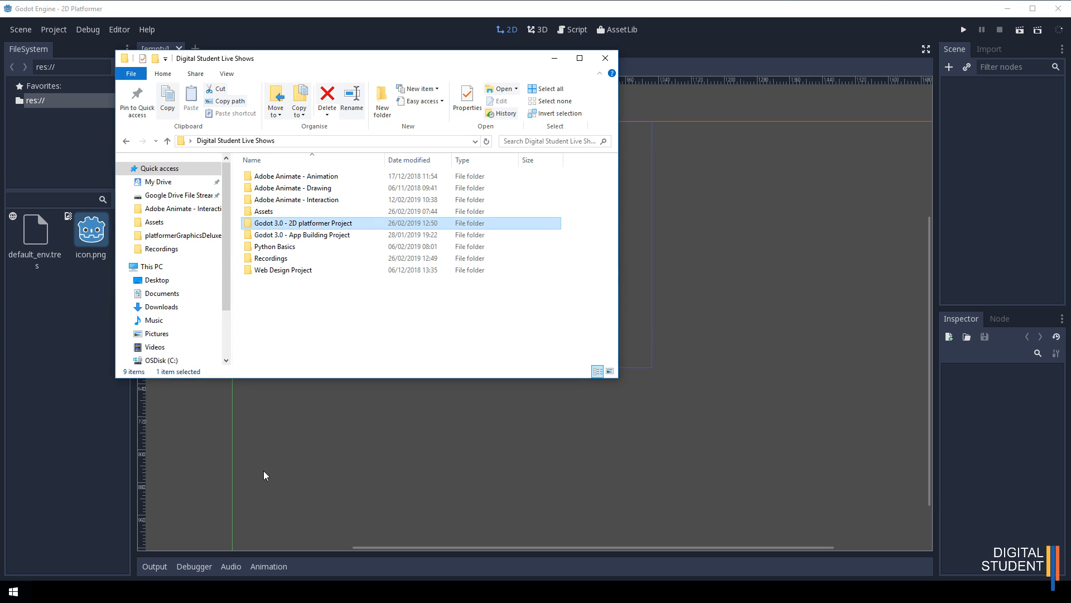
{"action": "double_click", "coordinate": [275, 228]}
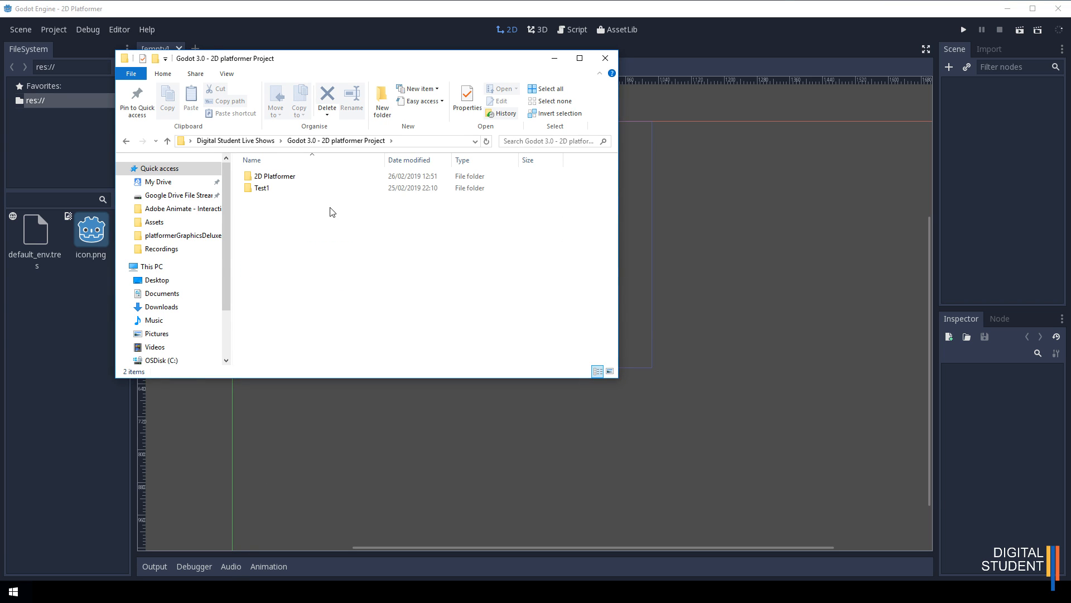
{"action": "double_click", "coordinate": [272, 177]}
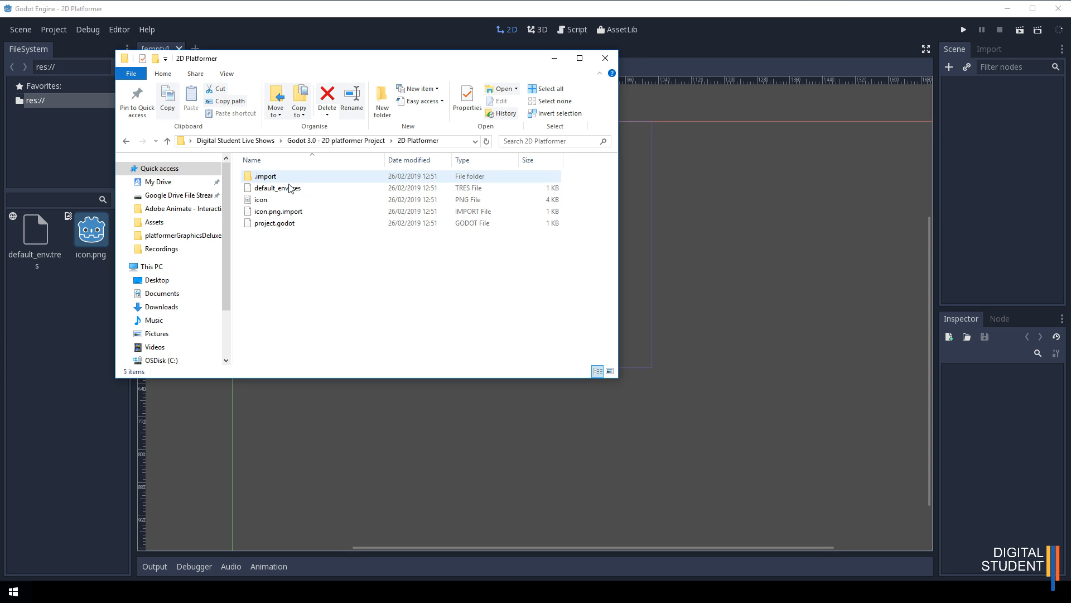
{"action": "left_click", "coordinate": [127, 140]}
Step: Switch to Chrome and examine the Platformer Art Deluxe page and the 2D Art listing on OpenGameArt.org
{"action": "key", "text": "alt+Tab"}
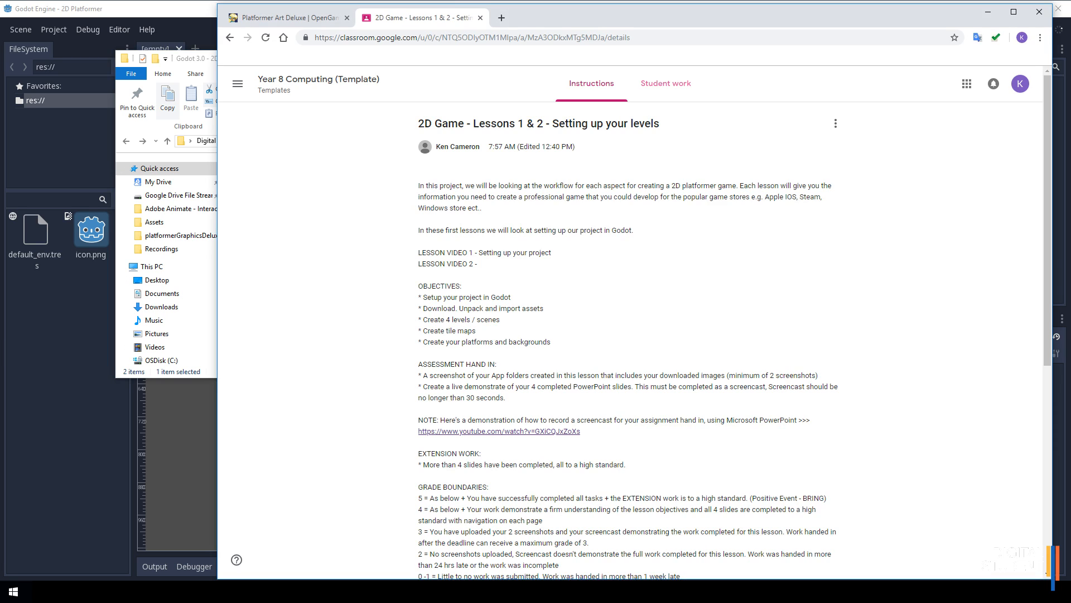
{"action": "left_click", "coordinate": [314, 15]}
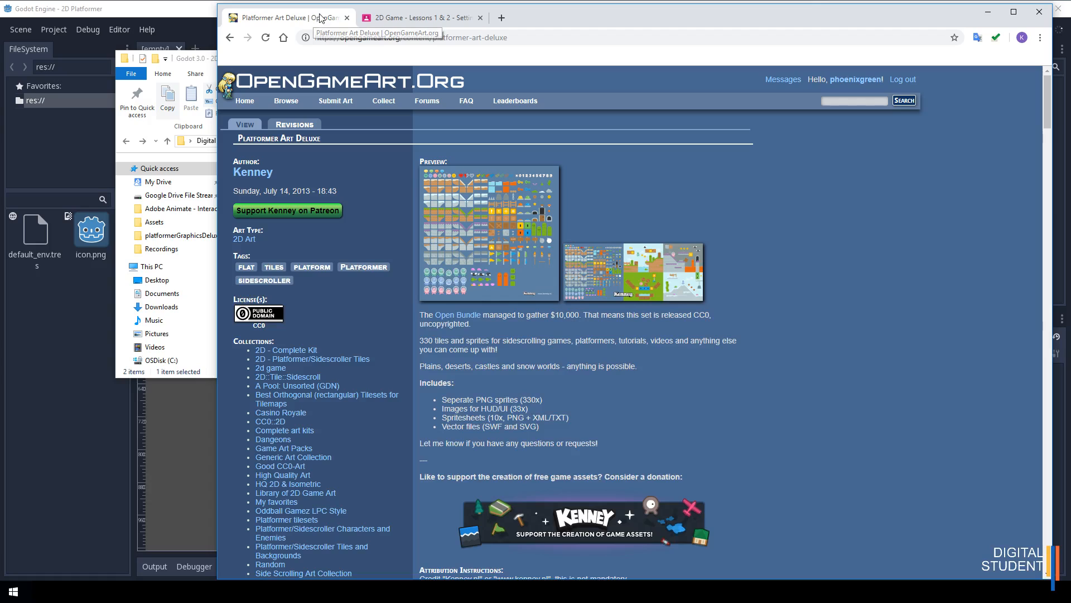
{"action": "mouse_move", "coordinate": [295, 101]}
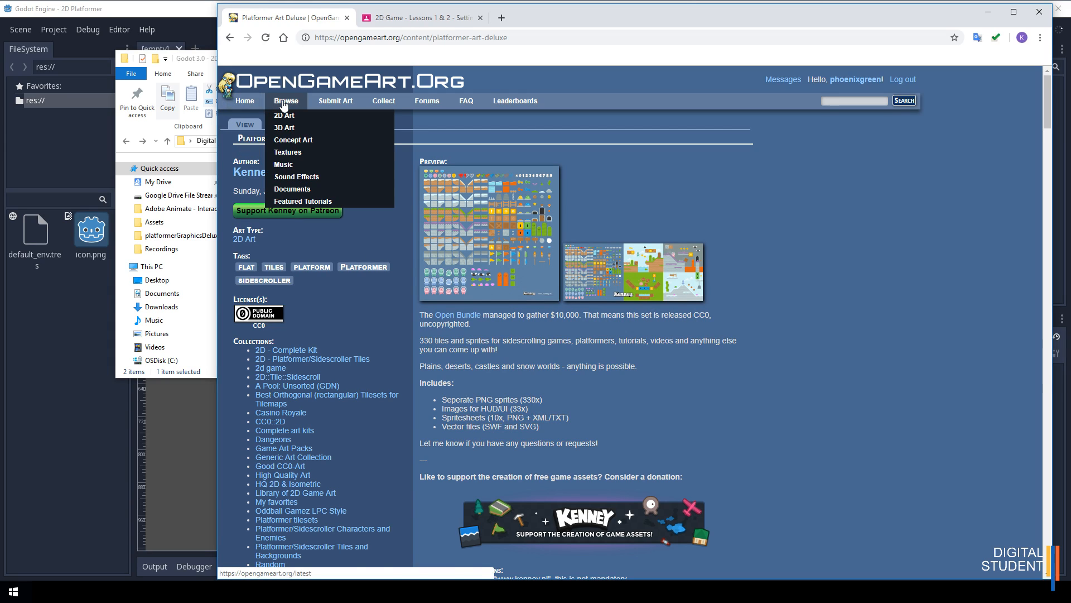
{"action": "left_click", "coordinate": [290, 116]}
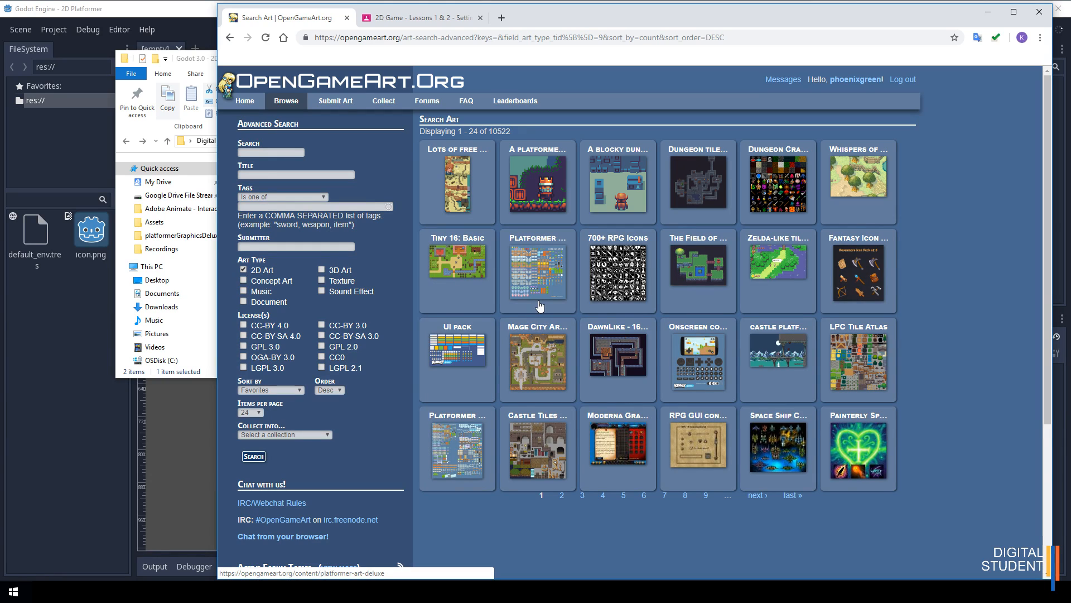
{"action": "scroll", "coordinate": [691, 345], "scroll_direction": "down", "scroll_amount": 2}
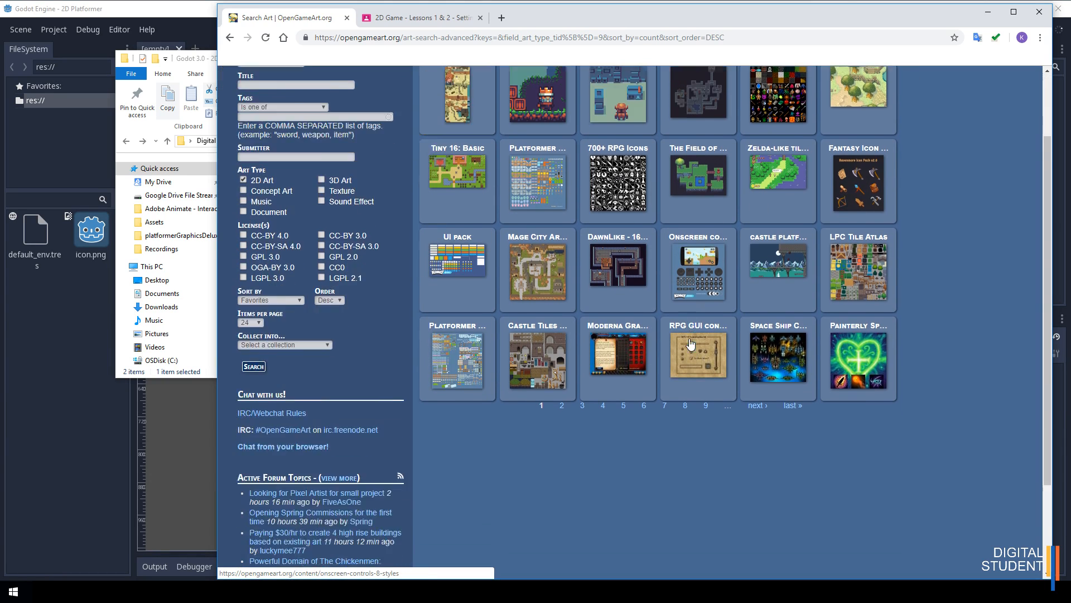
{"action": "scroll", "coordinate": [681, 346], "scroll_direction": "down", "scroll_amount": 2}
{"action": "scroll", "coordinate": [679, 349], "scroll_direction": "up", "scroll_amount": 4}
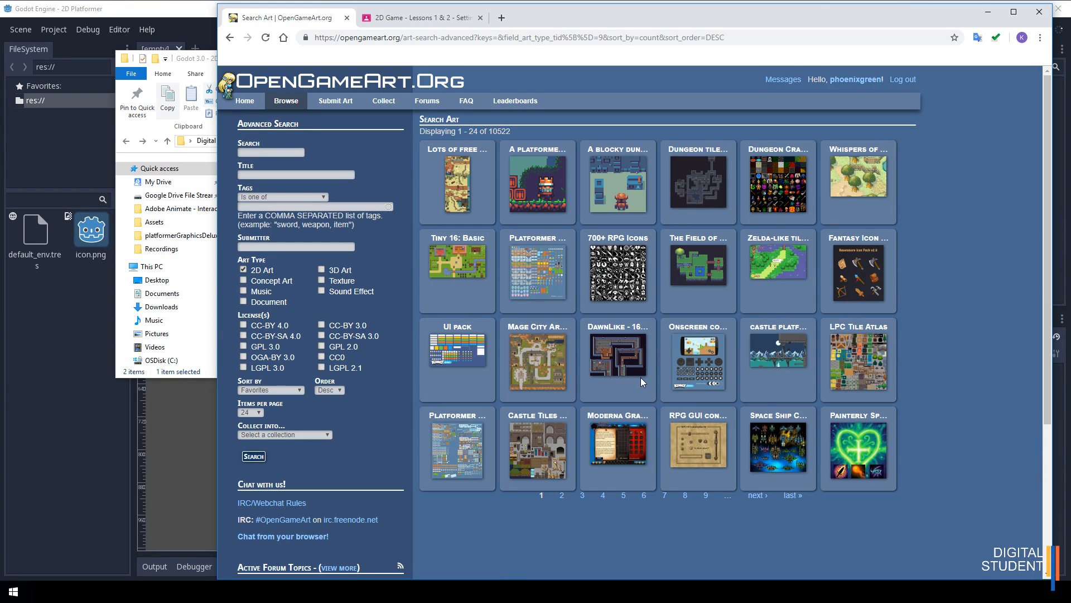
{"action": "left_click", "coordinate": [229, 38]}
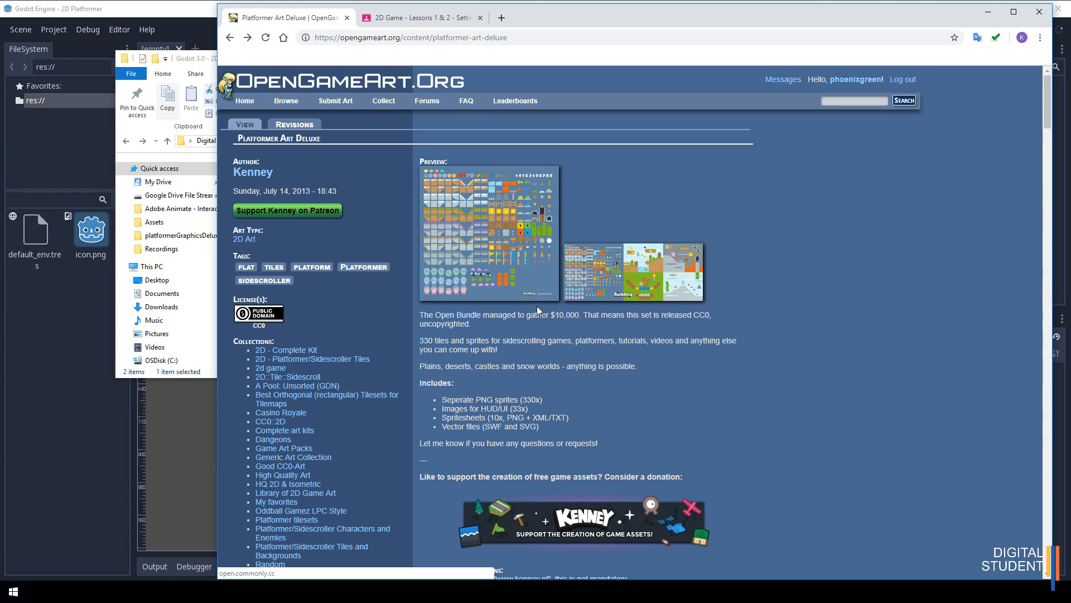
Step: Open platformerGraphicsDeluxe_Updated.zip from the Google Classroom lesson on setting up levels and download it
{"action": "left_click", "coordinate": [401, 18]}
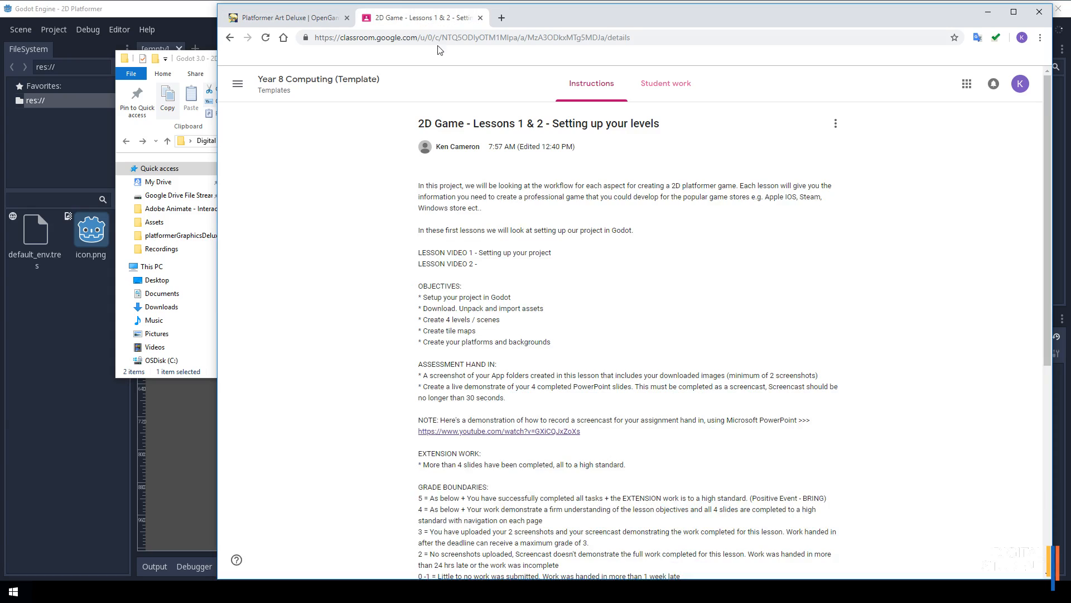
{"action": "scroll", "coordinate": [596, 223], "scroll_direction": "down", "scroll_amount": 7}
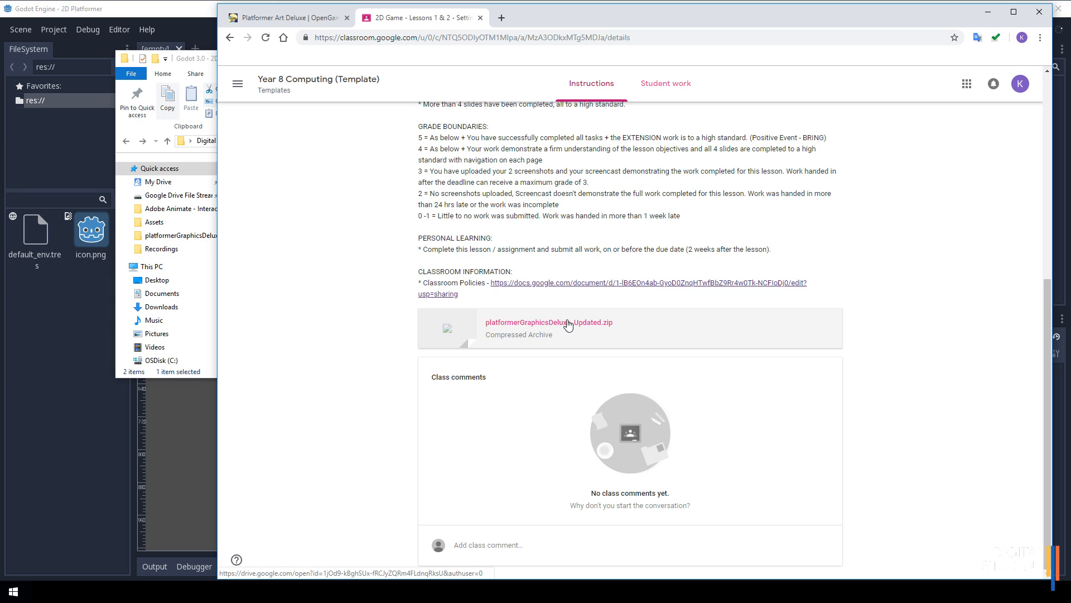
{"action": "left_click", "coordinate": [558, 326]}
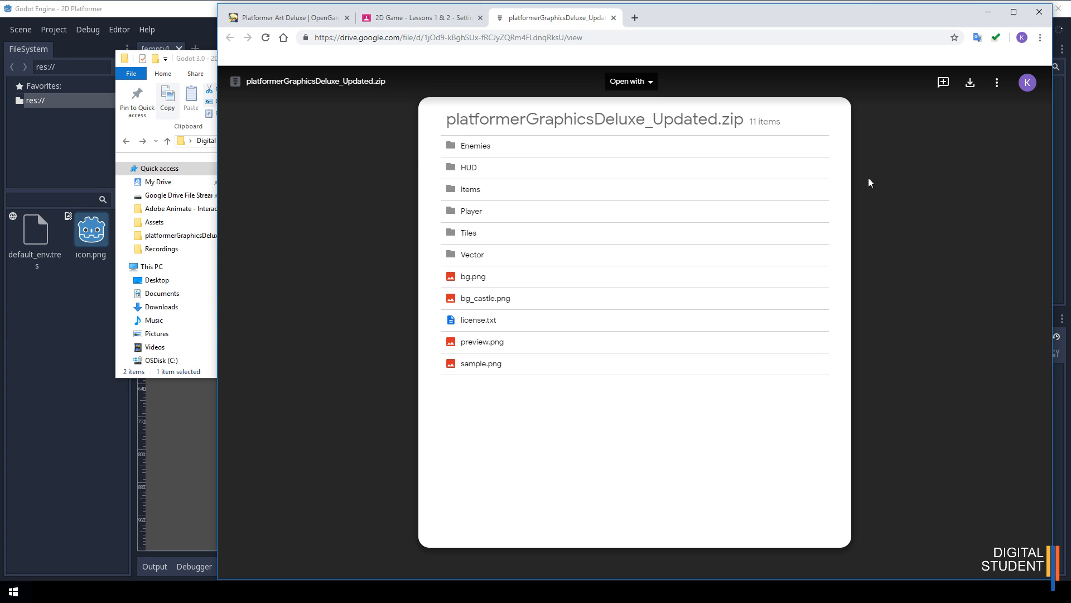
{"action": "left_click", "coordinate": [971, 89]}
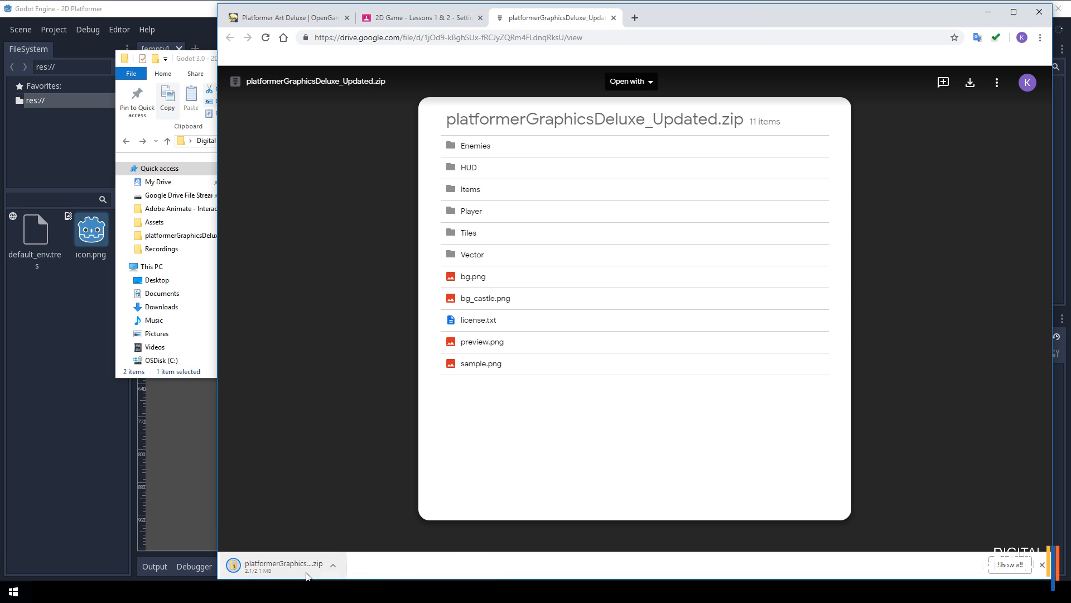
Step: Switch to File Explorer and place the downloaded platformerGraphicsDeluxe_Updated zip in the Godot 3.0 - 2D platformer Project folder
{"action": "left_click", "coordinate": [196, 58]}
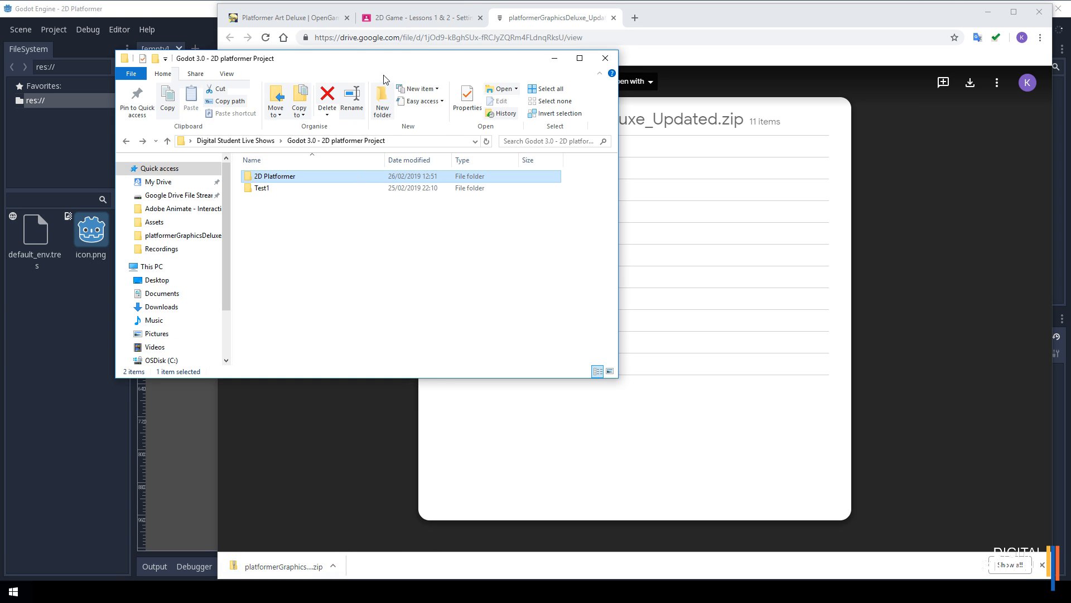
{"action": "left_click", "coordinate": [386, 48]}
{"action": "left_click", "coordinate": [194, 62]}
{"action": "left_click_drag", "start_coordinate": [341, 65], "coordinate": [243, 79]}
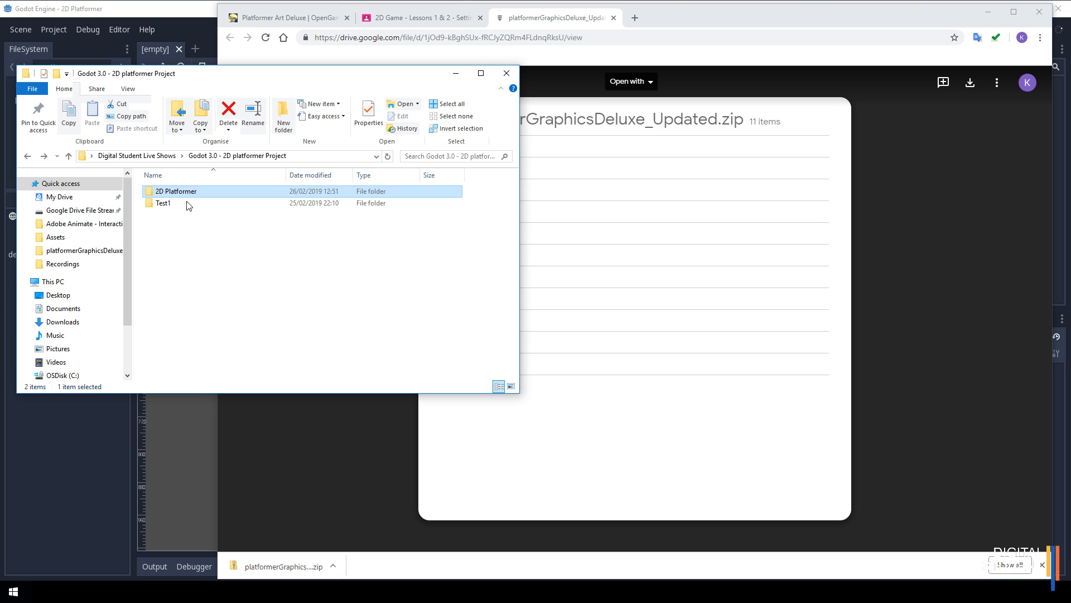
{"action": "left_click_drag", "start_coordinate": [279, 566], "coordinate": [195, 292]}
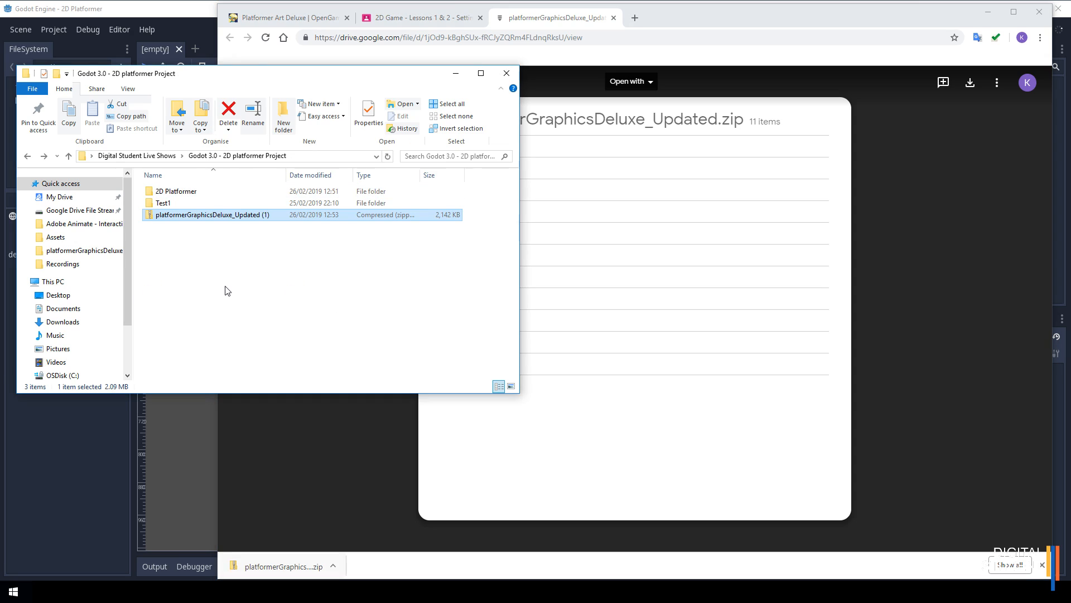
Step: Extract the platformerGraphicsDeluxe_Updated (1) zip into the project folder and close the window showing the extracted files
{"action": "left_click", "coordinate": [215, 219]}
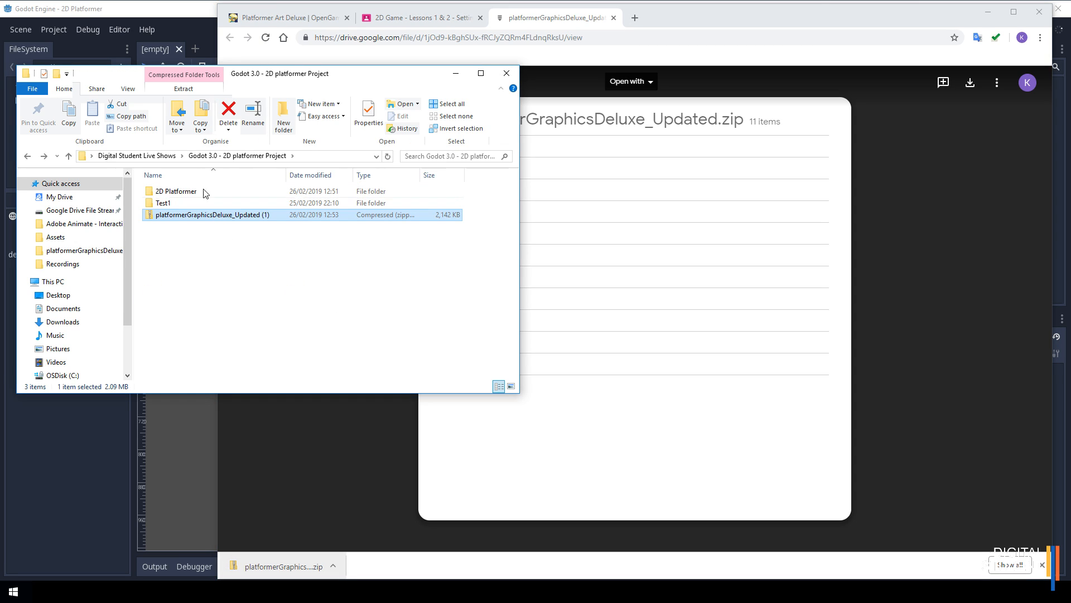
{"action": "left_click", "coordinate": [181, 251]}
{"action": "left_click", "coordinate": [183, 220]}
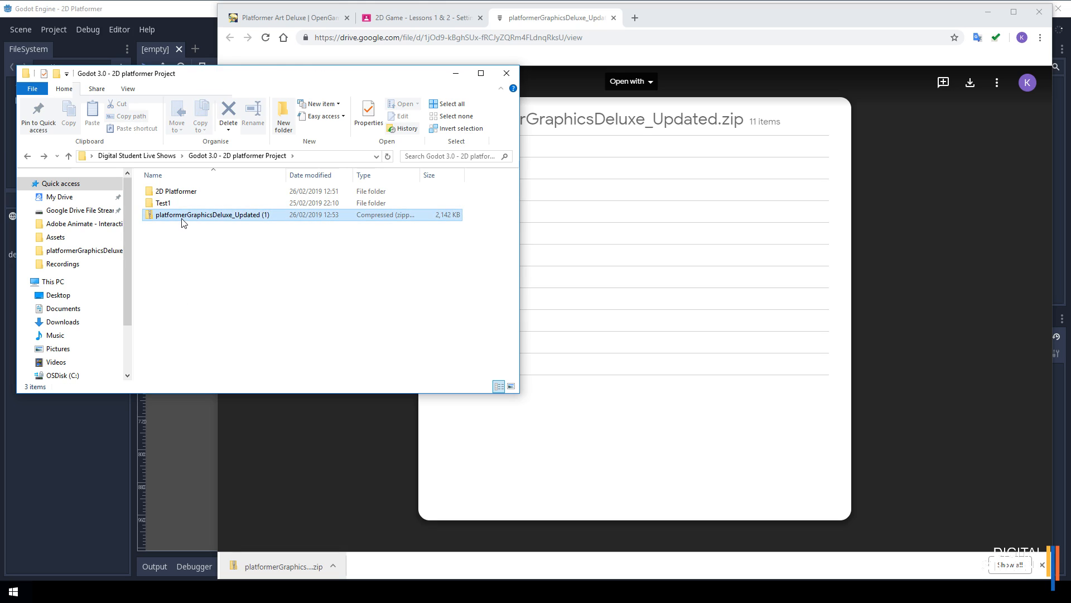
{"action": "left_click", "coordinate": [184, 88]}
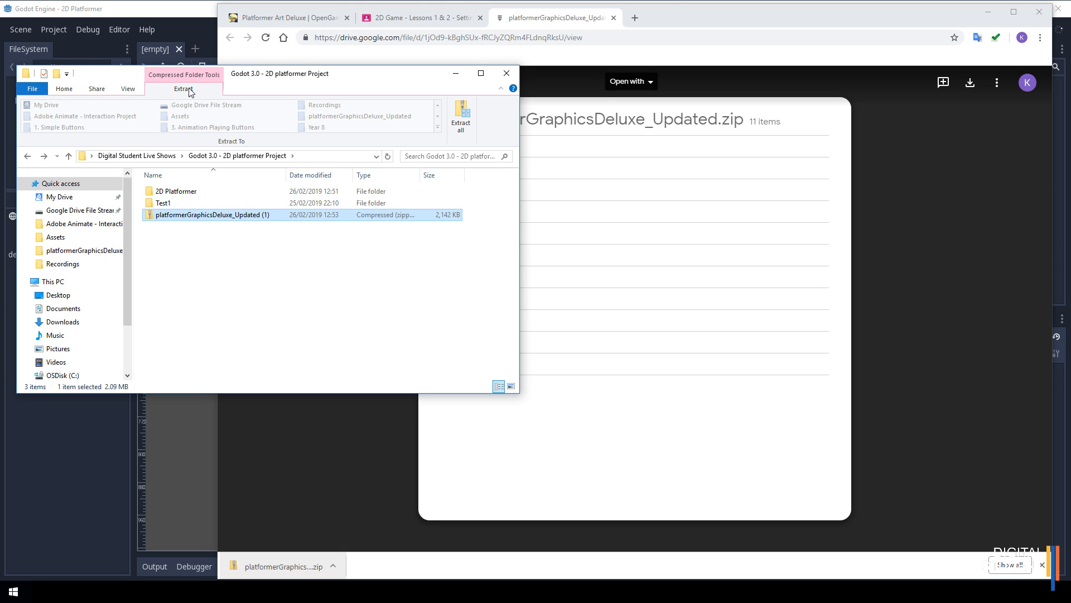
{"action": "left_click", "coordinate": [461, 121]}
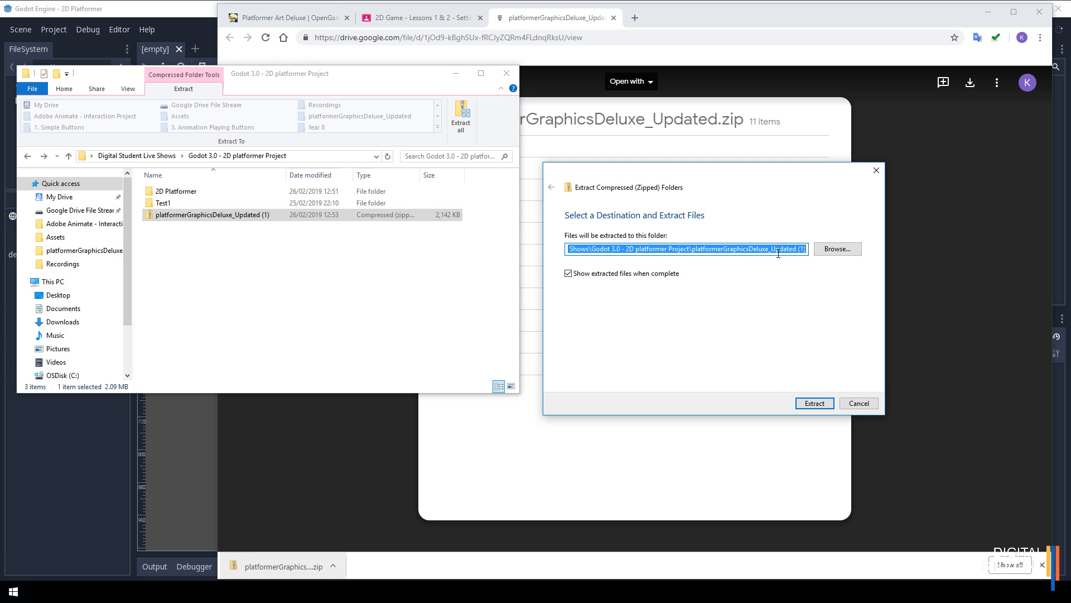
{"action": "left_click", "coordinate": [814, 403]}
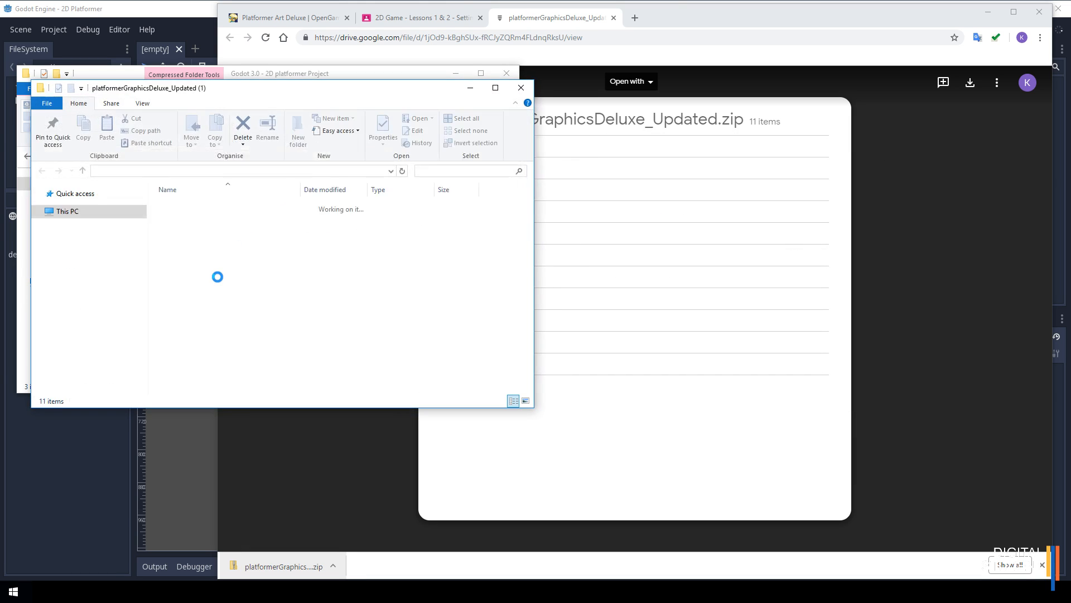
{"action": "left_click", "coordinate": [521, 88]}
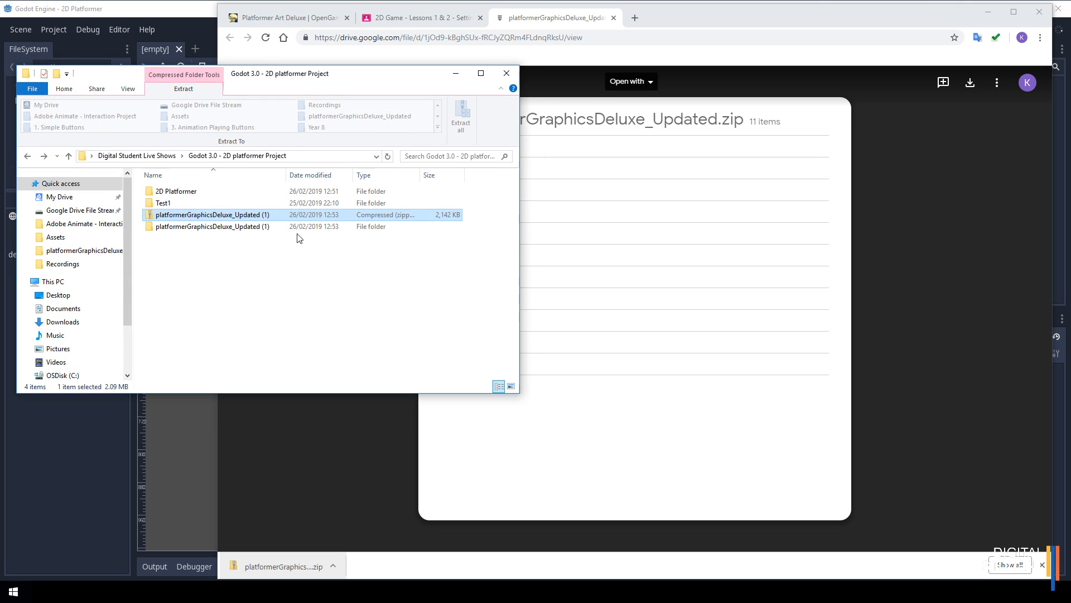
Step: Delete the platformerGraphicsDeluxe_Updated (1) zip file, keeping the extracted folder
{"action": "left_click", "coordinate": [174, 229]}
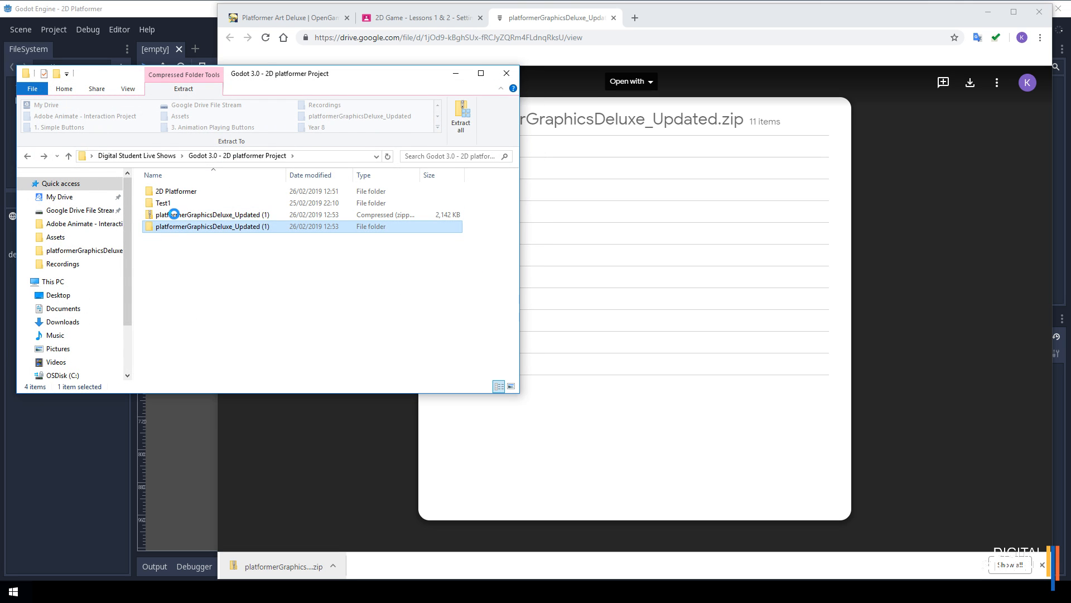
{"action": "left_click", "coordinate": [176, 214]}
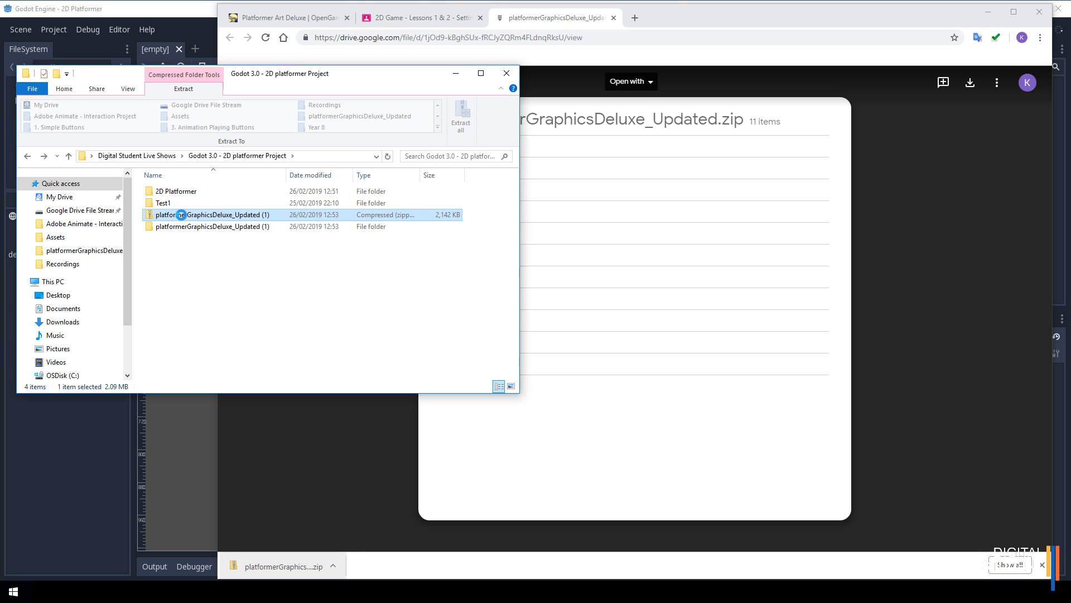
{"action": "right_click", "coordinate": [182, 215]}
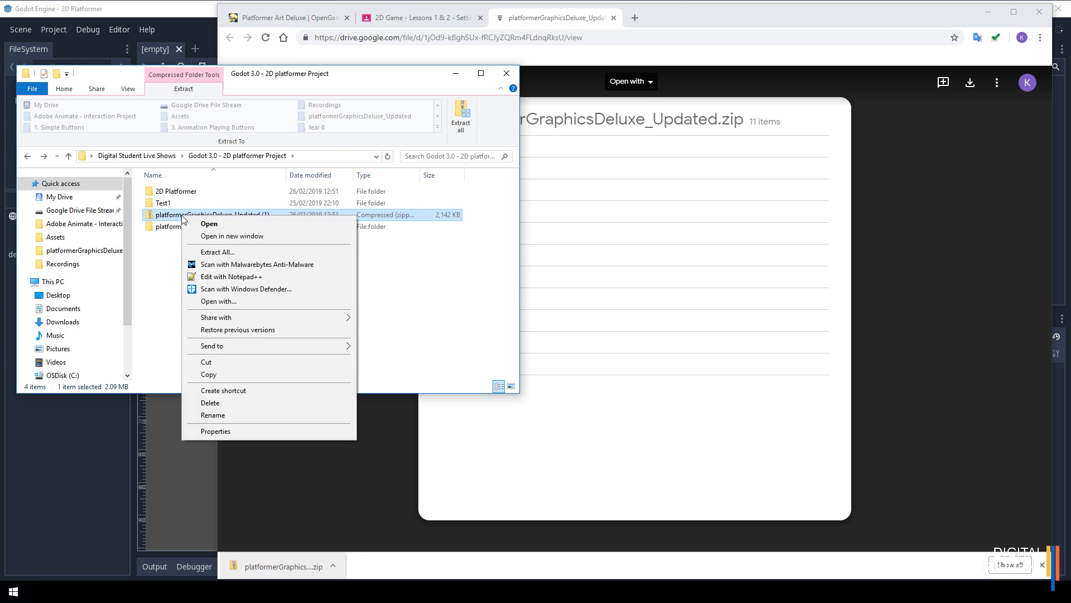
{"action": "left_click", "coordinate": [210, 403]}
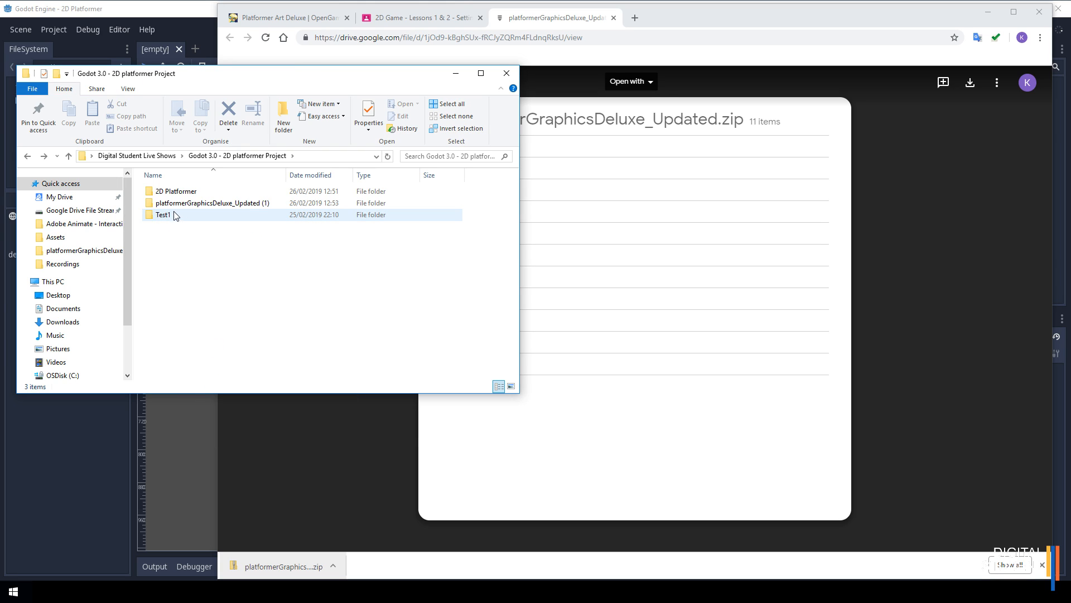
Step: Move the extracted graphics folder into the 2D Platformer folder and rename it platformerGraphicsDeluxe_Updated
{"action": "left_click_drag", "start_coordinate": [173, 206], "coordinate": [176, 192]}
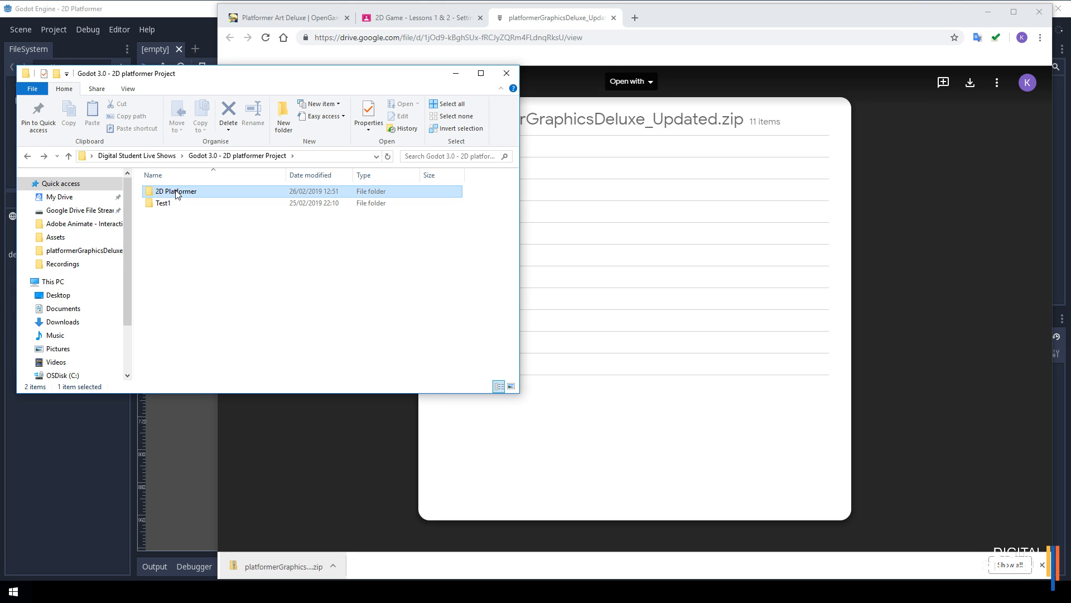
{"action": "double_click", "coordinate": [176, 192]}
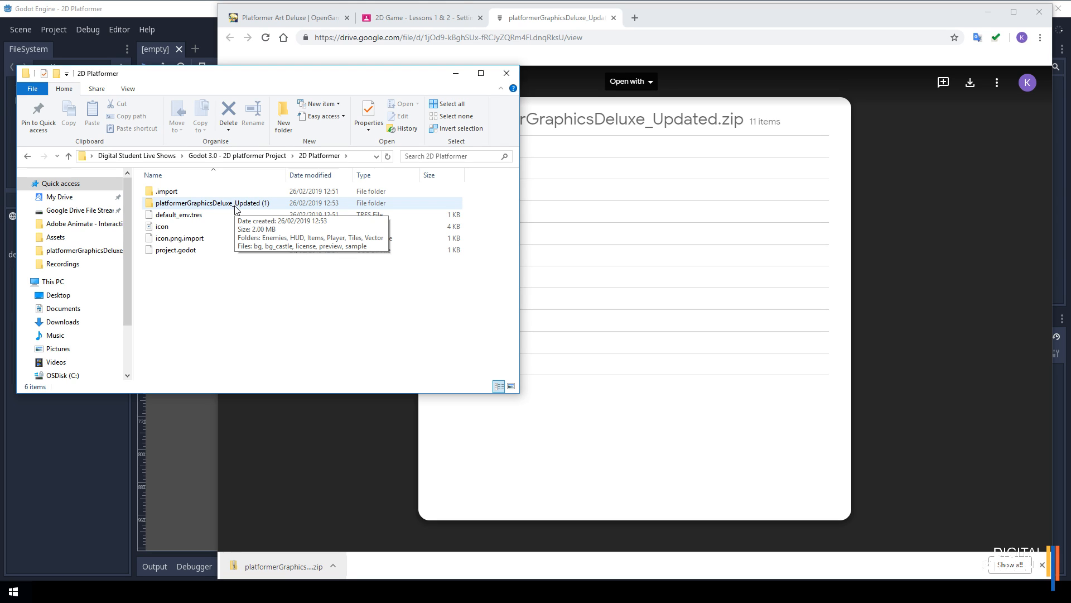
{"action": "left_click", "coordinate": [236, 207]}
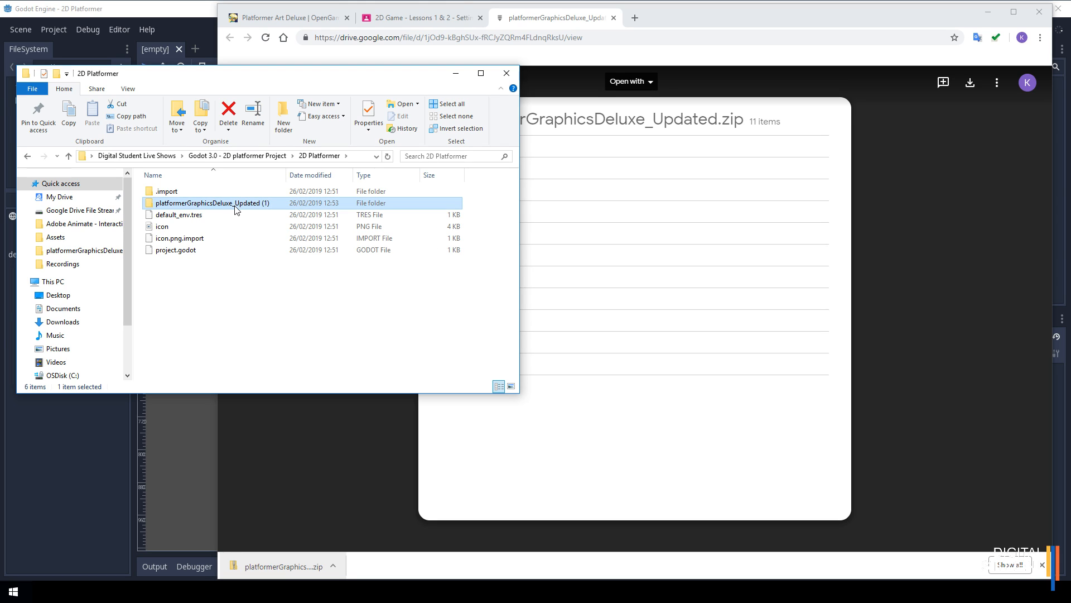
{"action": "left_click", "coordinate": [235, 207]}
{"action": "left_click", "coordinate": [273, 205]}
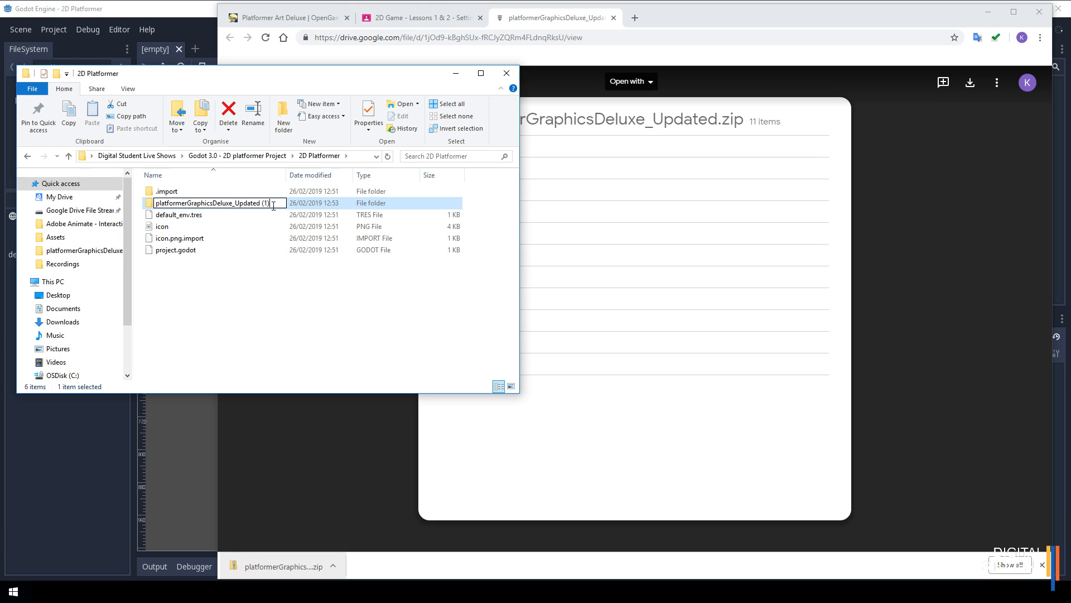
{"action": "key", "text": "BackSpace"}
{"action": "key", "text": "BackSpace"}
{"action": "left_click", "coordinate": [243, 293]}
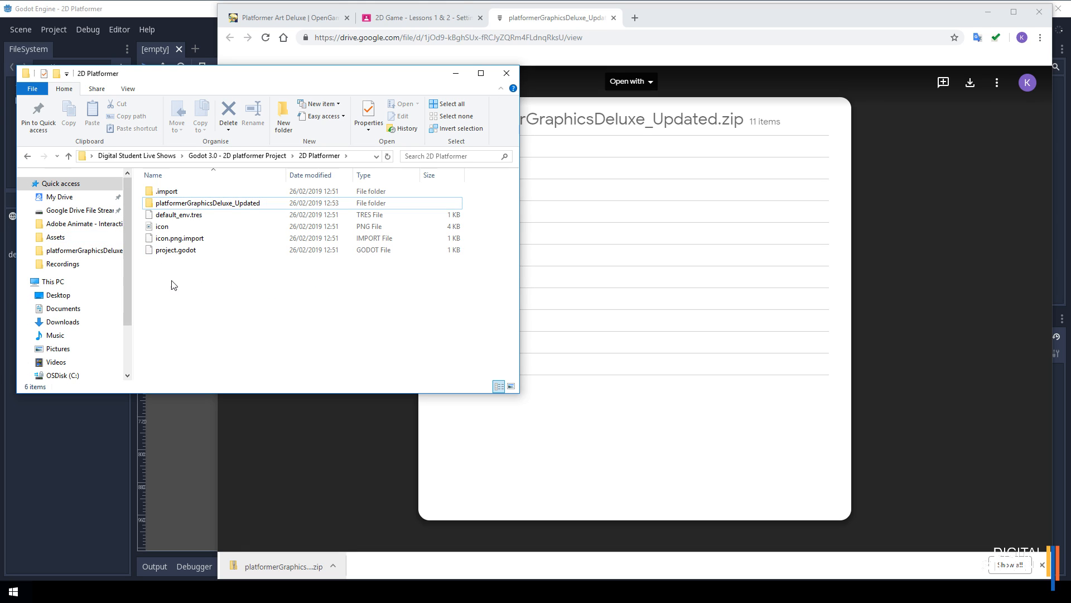
Step: Switch to Godot, examine the images in the imported graphics folder's Tiles subfolder, and return to the res:// root
{"action": "left_click", "coordinate": [87, 446]}
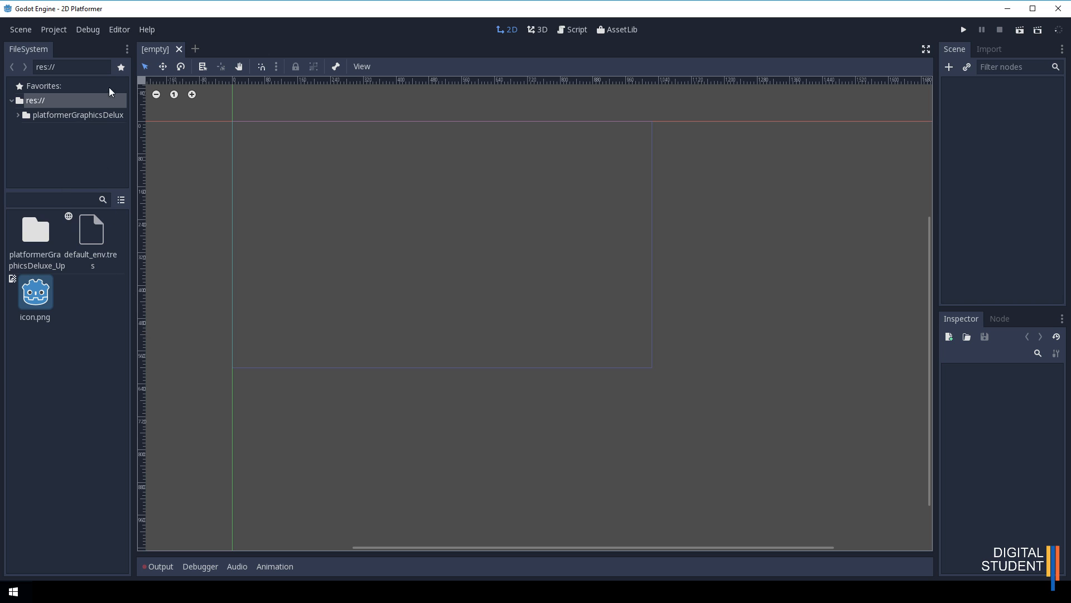
{"action": "double_click", "coordinate": [32, 241]}
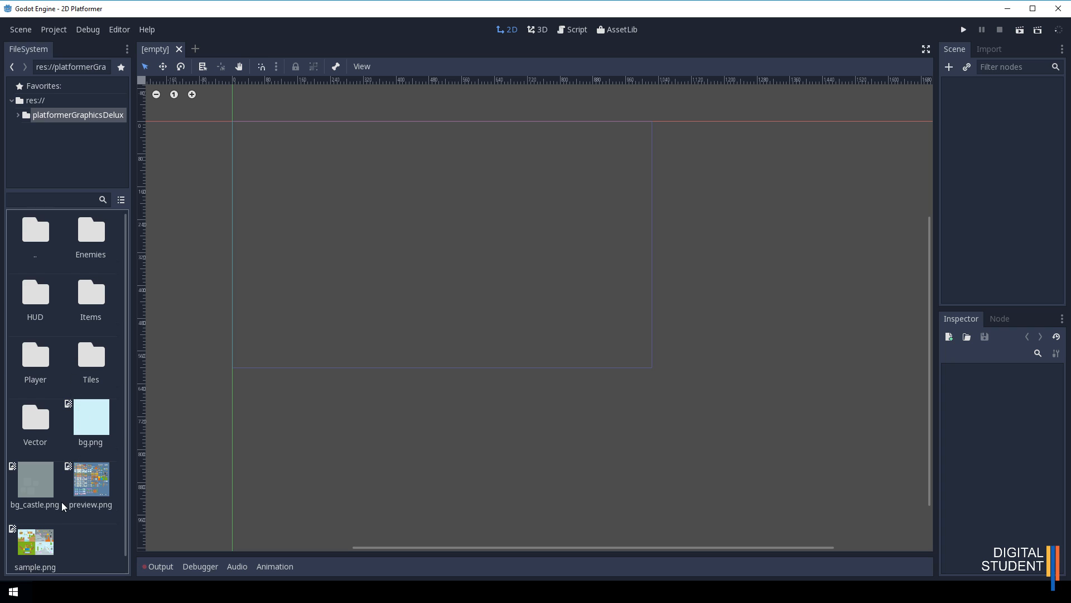
{"action": "double_click", "coordinate": [91, 360]}
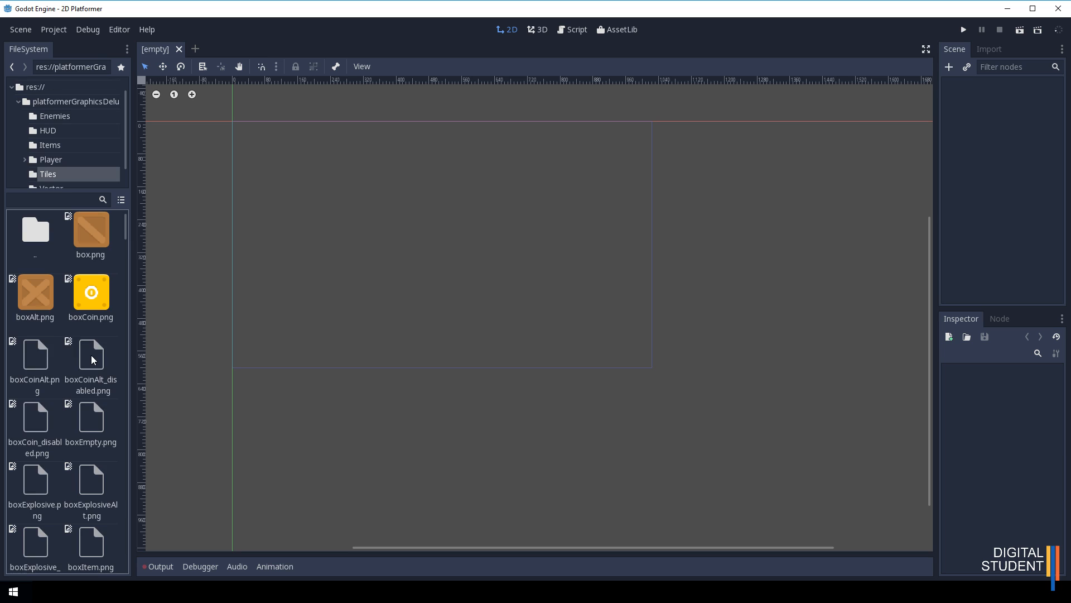
{"action": "scroll", "coordinate": [65, 363], "scroll_direction": "down", "scroll_amount": 15}
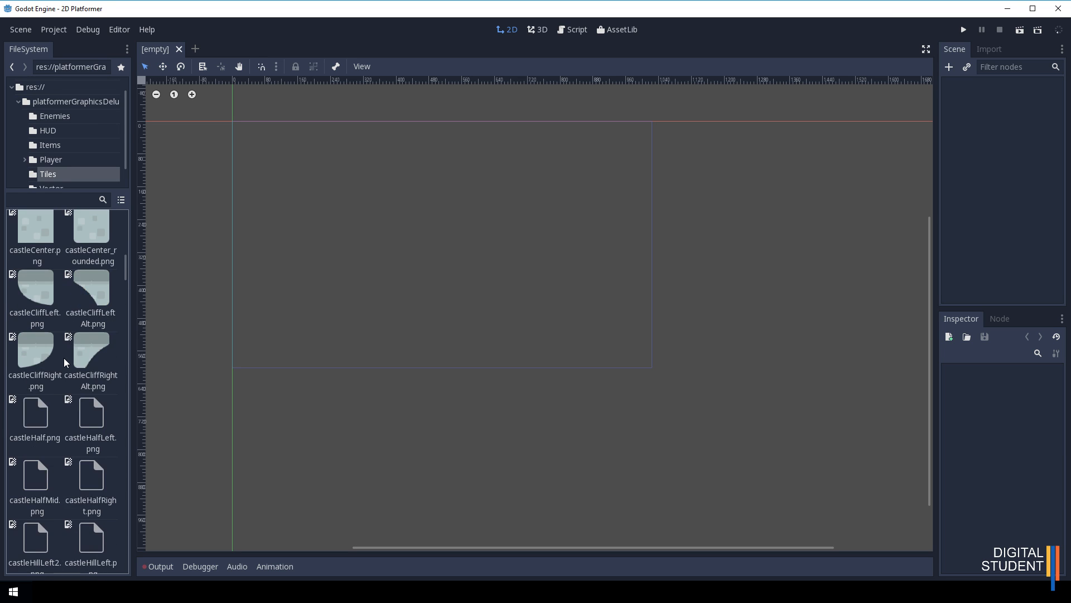
{"action": "scroll", "coordinate": [65, 362], "scroll_direction": "down", "scroll_amount": 5}
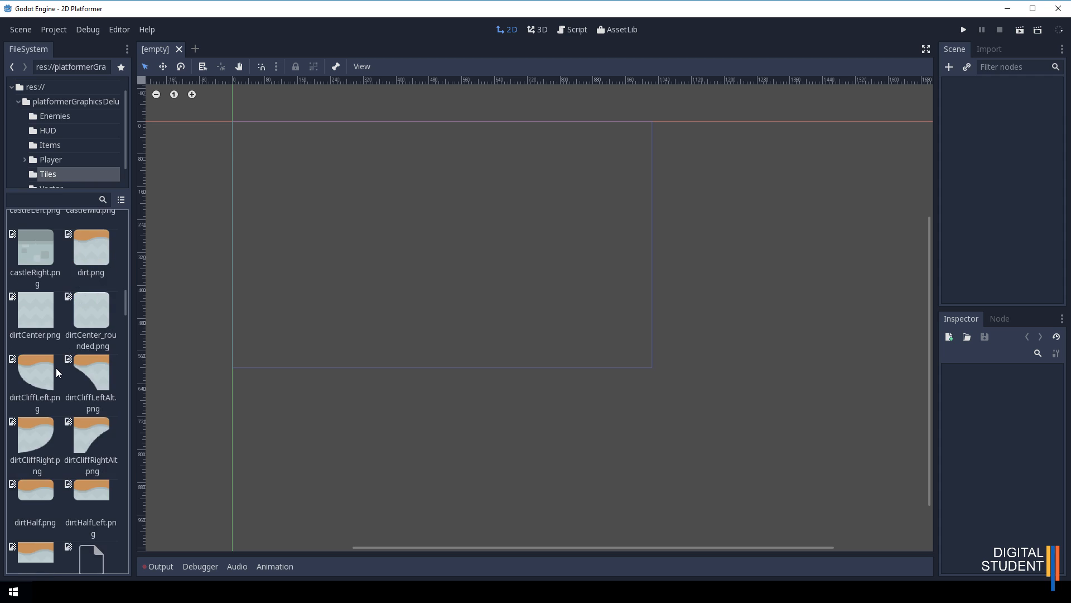
{"action": "scroll", "coordinate": [62, 366], "scroll_direction": "up", "scroll_amount": 5}
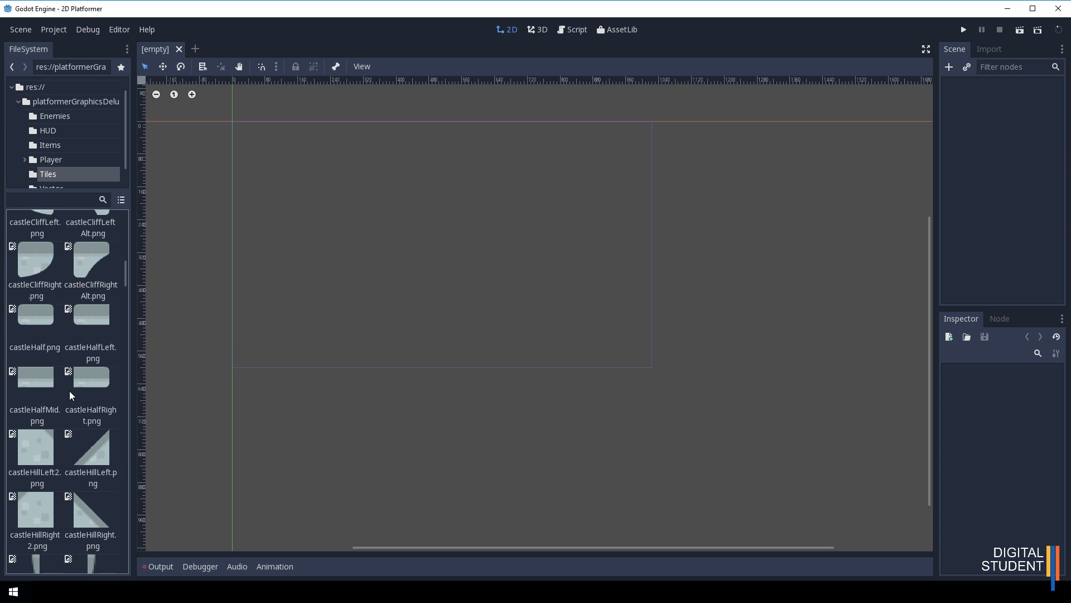
{"action": "left_click", "coordinate": [36, 87]}
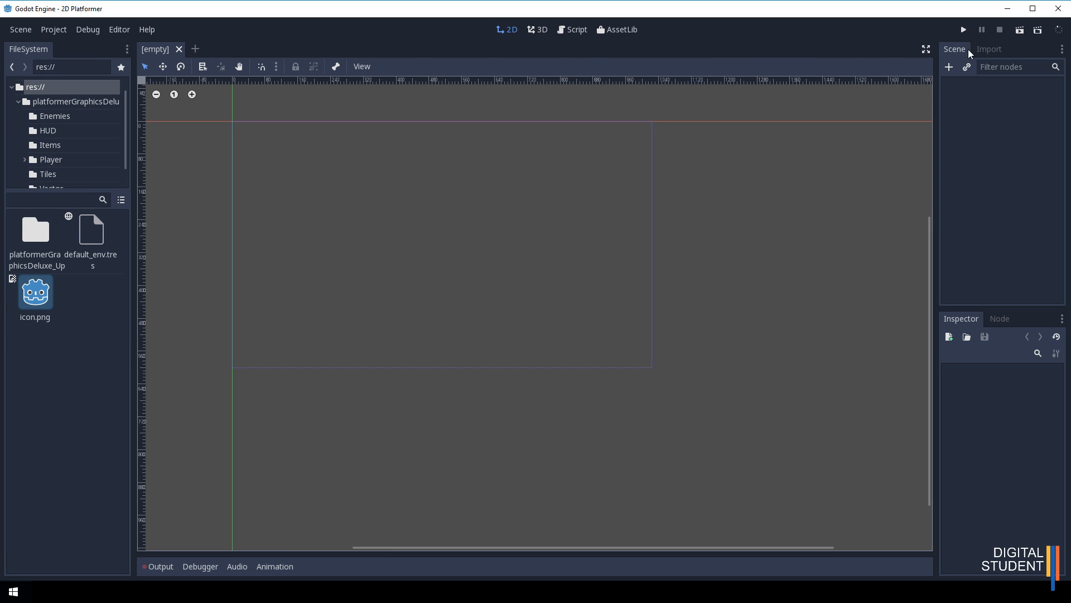
Step: Add a Node2D as the scene's root node and rename it Level 1
{"action": "left_click", "coordinate": [949, 67]}
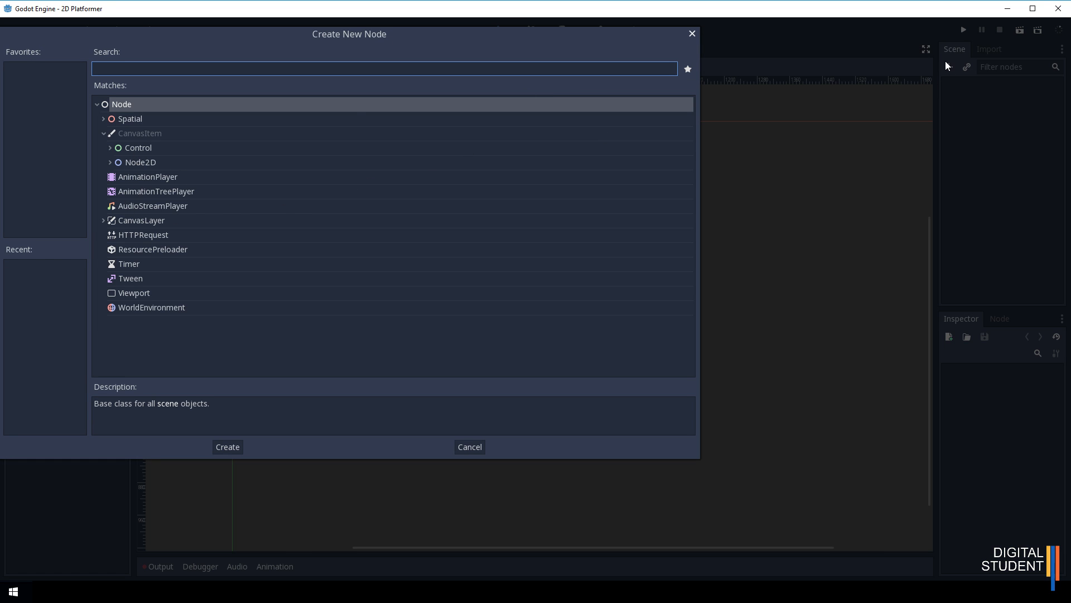
{"action": "double_click", "coordinate": [125, 167]}
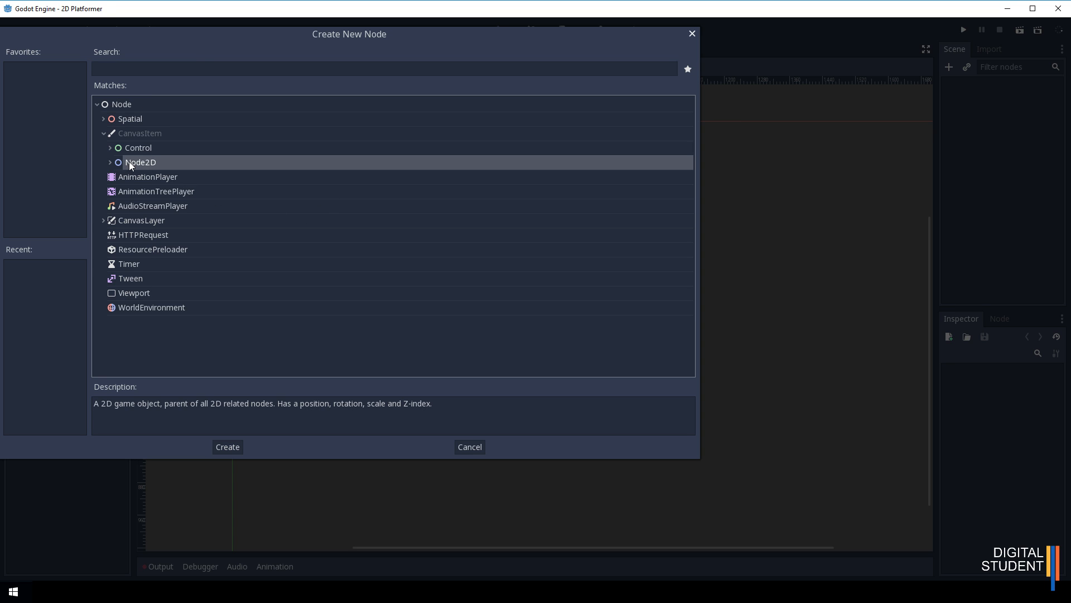
{"action": "double_click", "coordinate": [998, 85]}
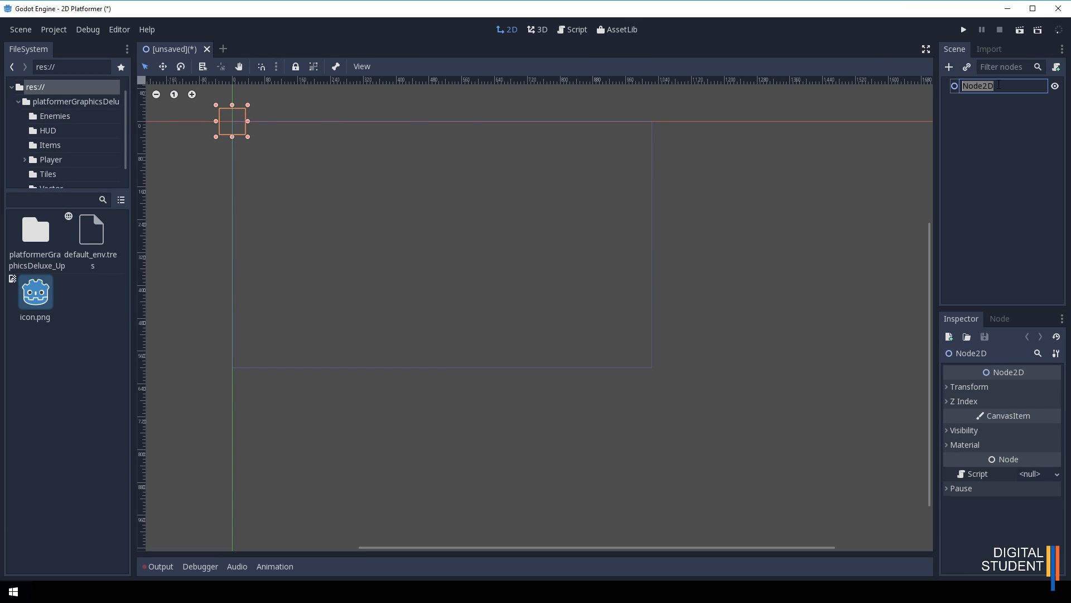
{"action": "type", "text": "Level 1"}
{"action": "key", "text": "Return"}
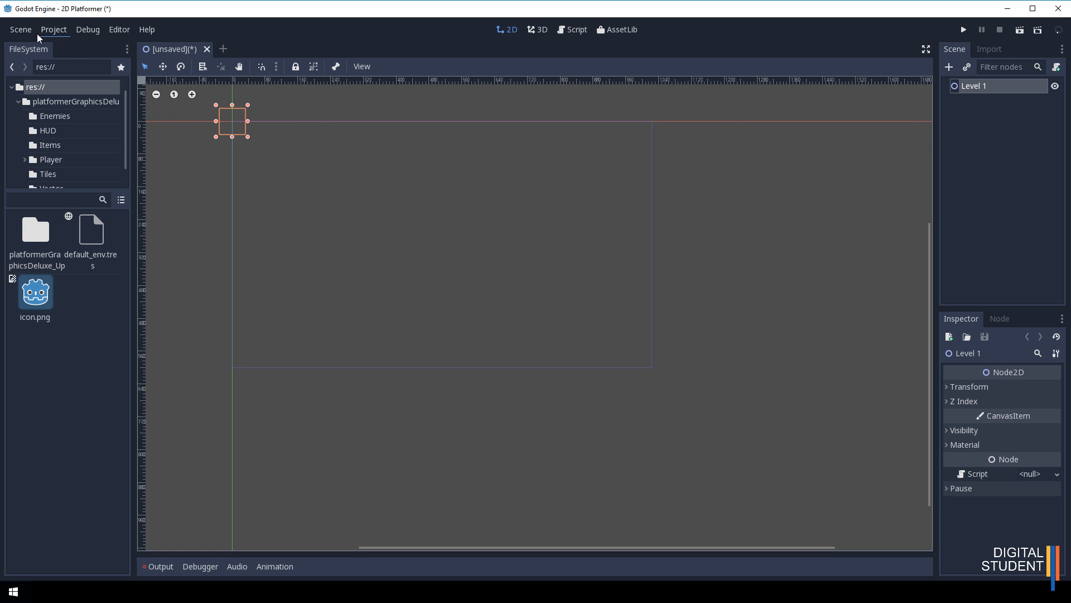
Step: Save the scene as Level 1.tscn in the res:// folder
{"action": "left_click", "coordinate": [20, 31]}
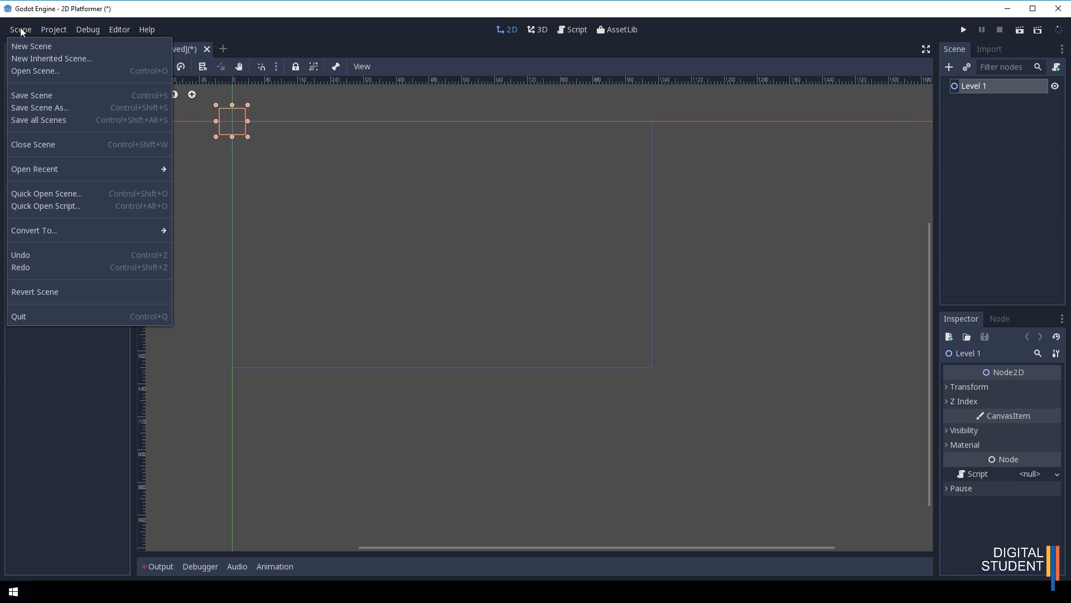
{"action": "left_click", "coordinate": [37, 96]}
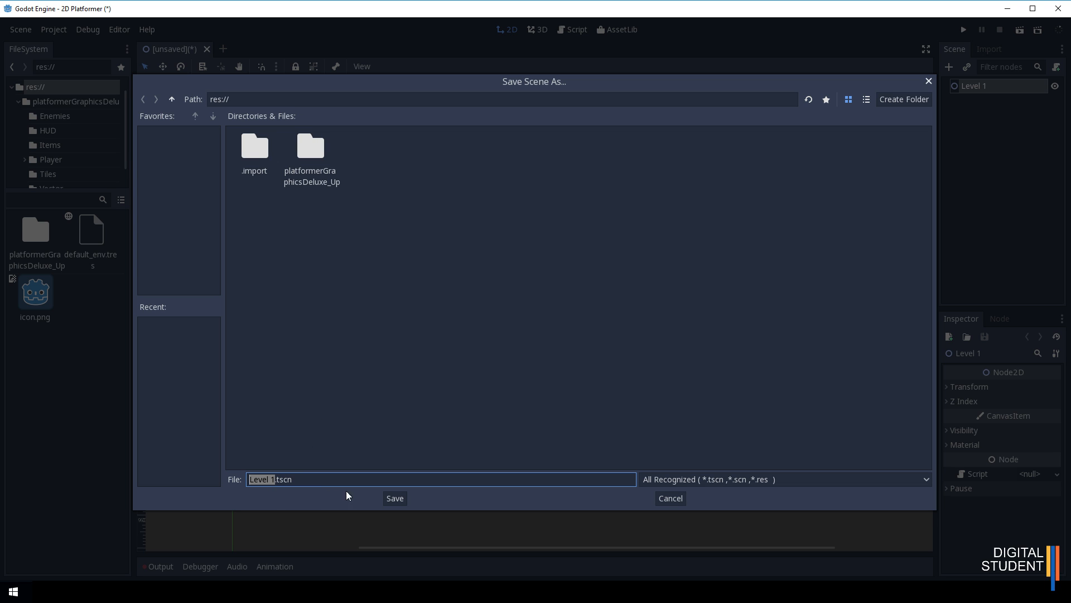
{"action": "left_click", "coordinate": [395, 498]}
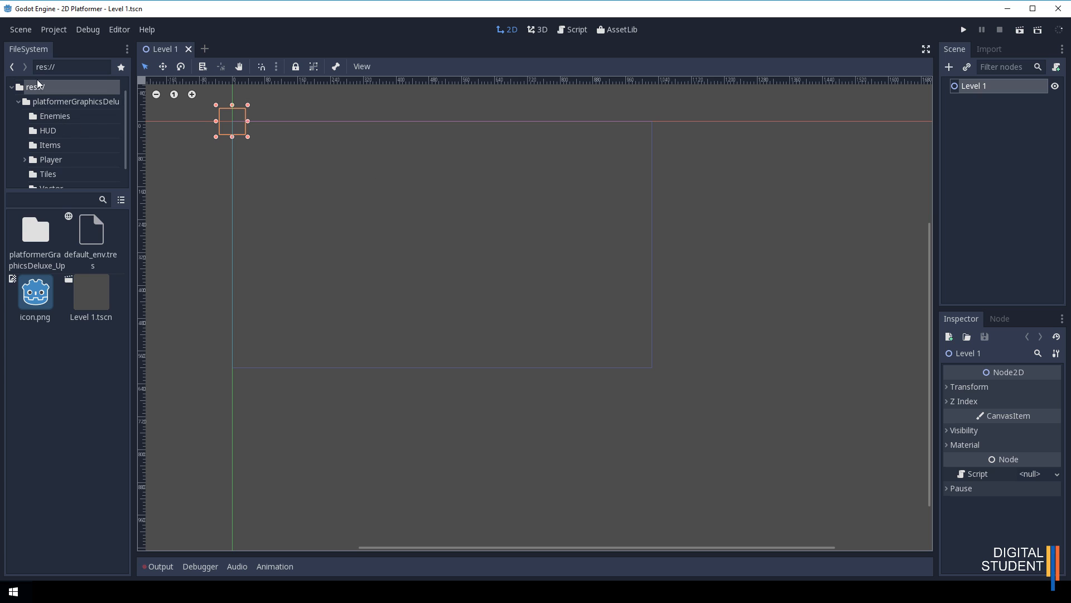
Step: Create a new scene with a Node2D as its root node and rename the root Level 2
{"action": "left_click", "coordinate": [21, 31]}
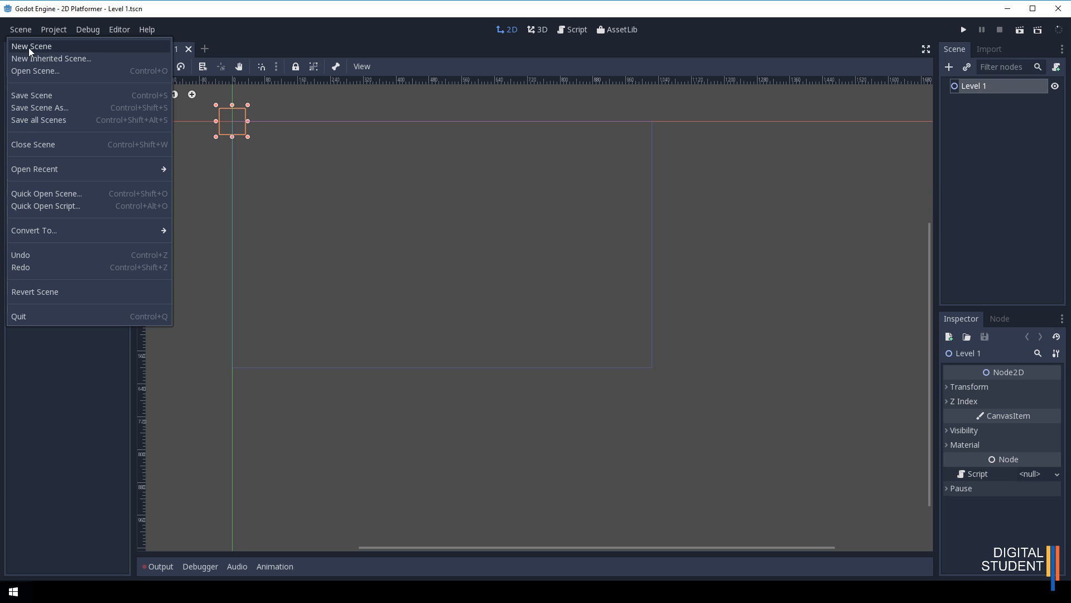
{"action": "left_click", "coordinate": [28, 47]}
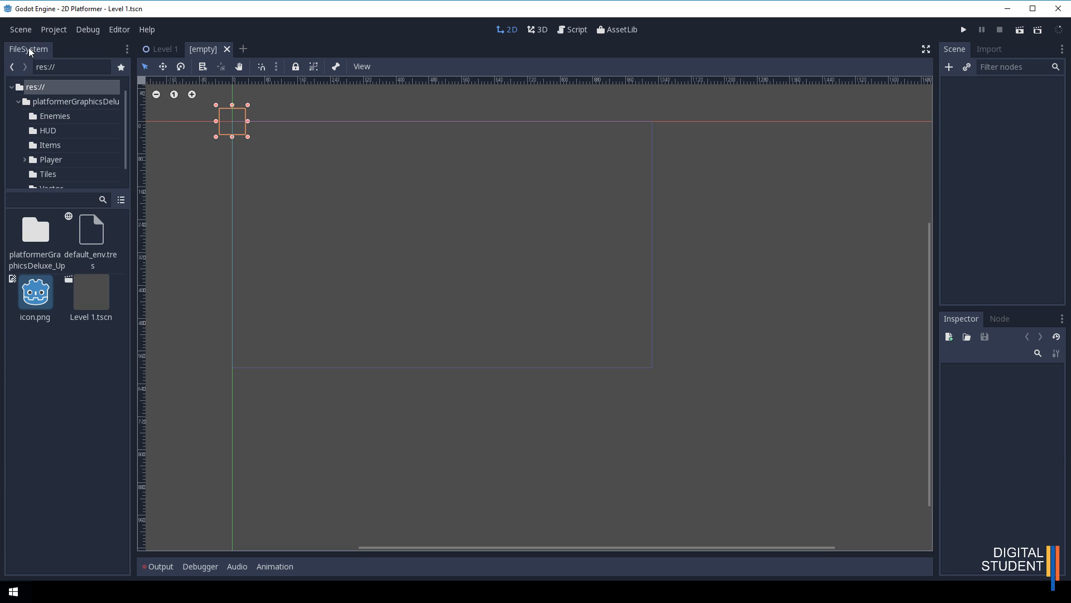
{"action": "left_click", "coordinate": [949, 67]}
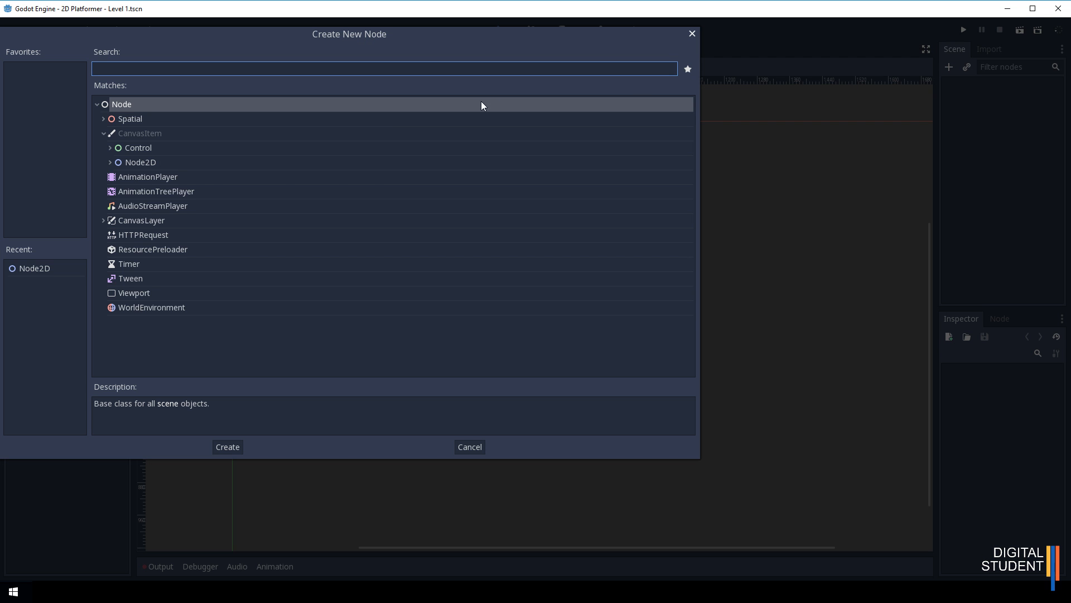
{"action": "double_click", "coordinate": [136, 163]}
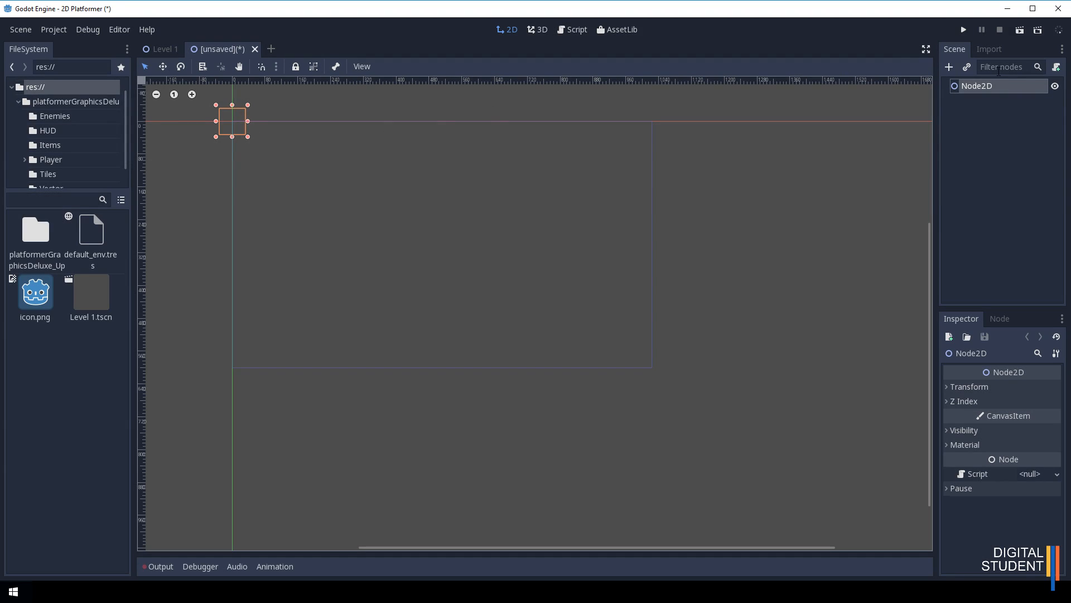
{"action": "double_click", "coordinate": [974, 85]}
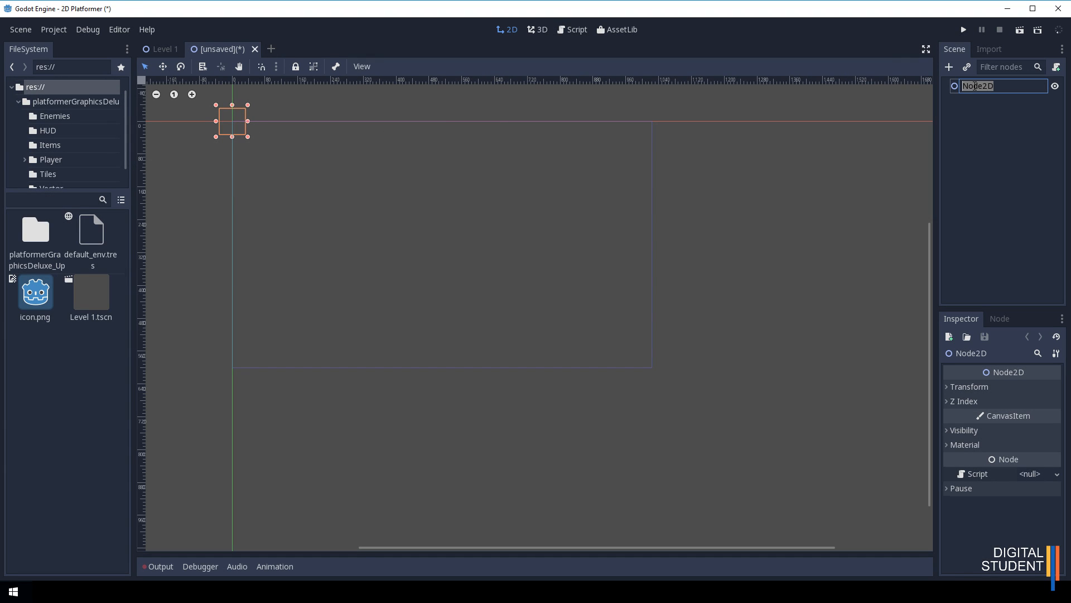
{"action": "type", "text": "Level 2"}
{"action": "key", "text": "Return"}
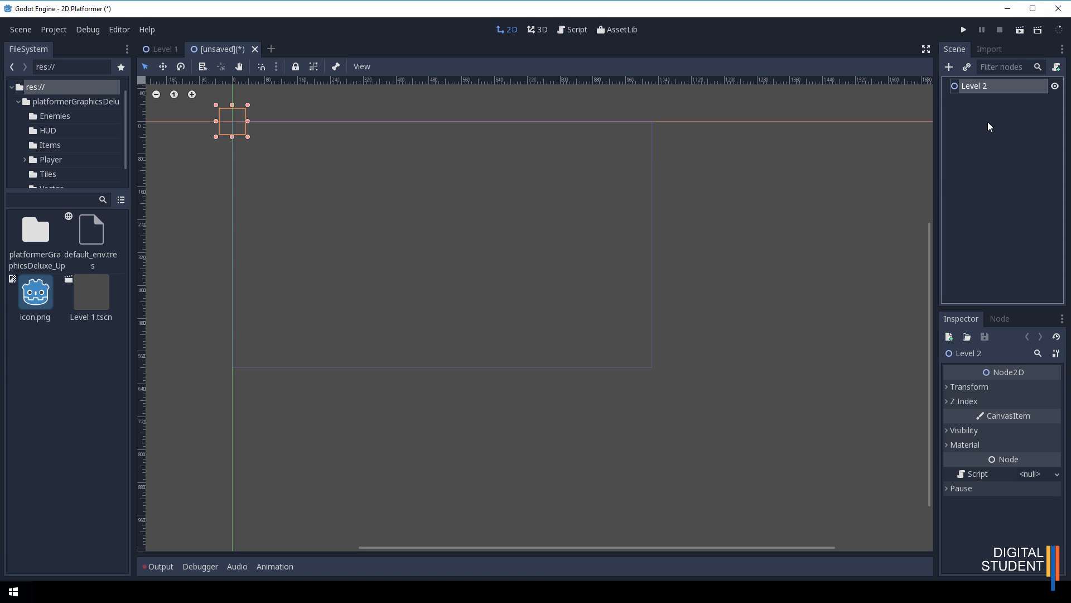
Step: Save the new scene as Level 2.tscn in the res:// folder
{"action": "left_click", "coordinate": [21, 29]}
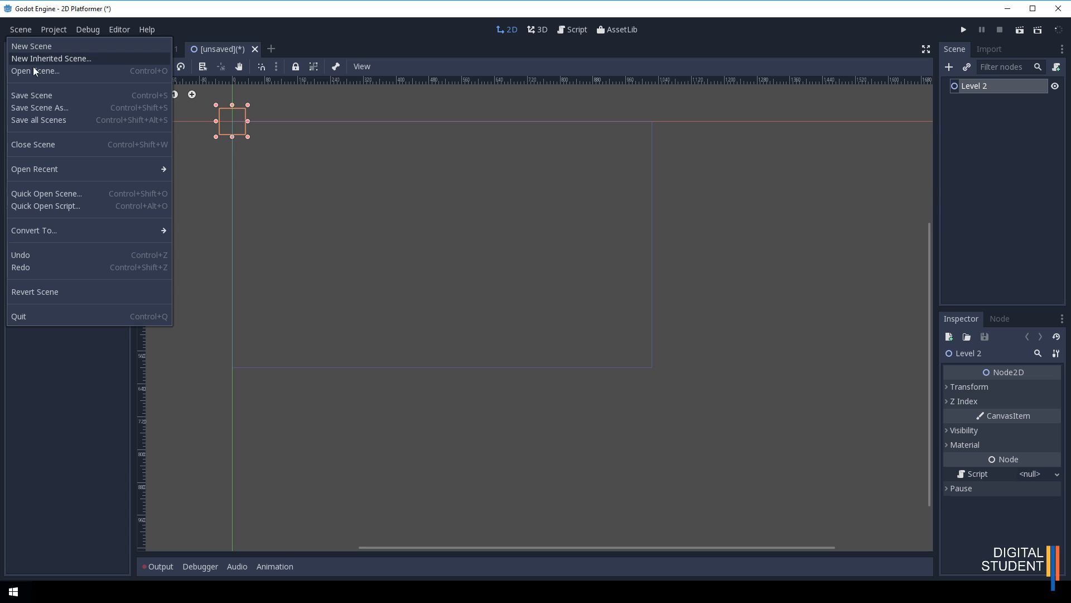
{"action": "left_click", "coordinate": [33, 97]}
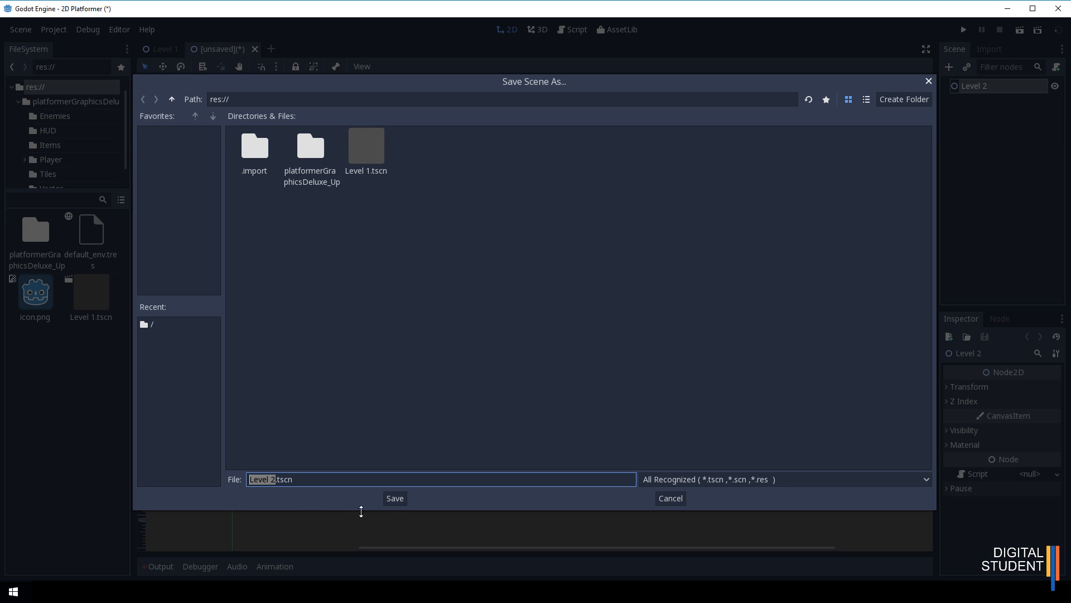
{"action": "left_click", "coordinate": [395, 498]}
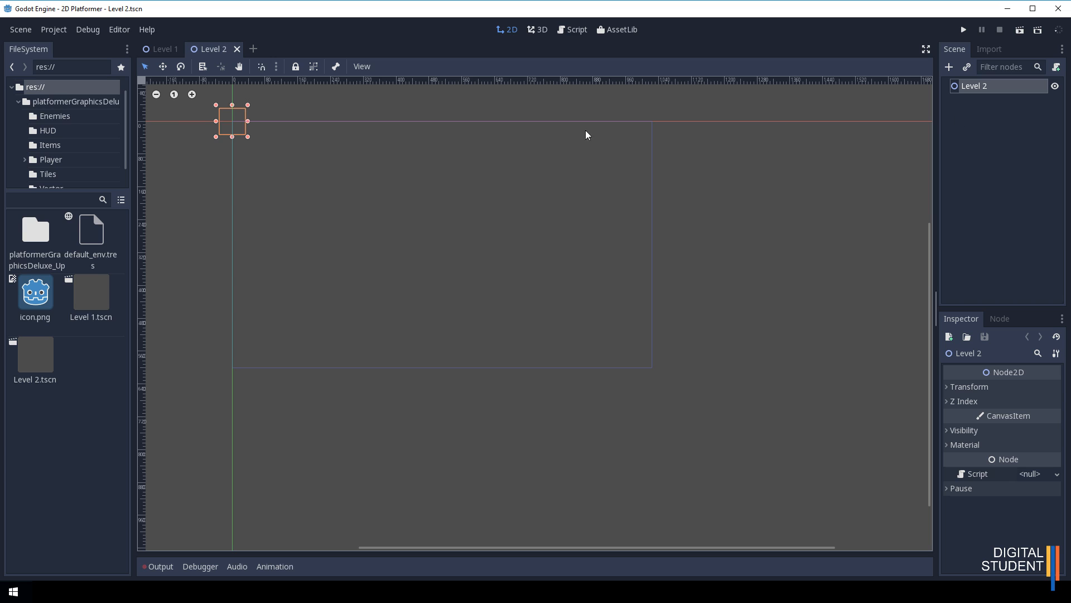
Step: Create another new scene with a Node2D root node and rename the root Level 3
{"action": "left_click", "coordinate": [25, 34]}
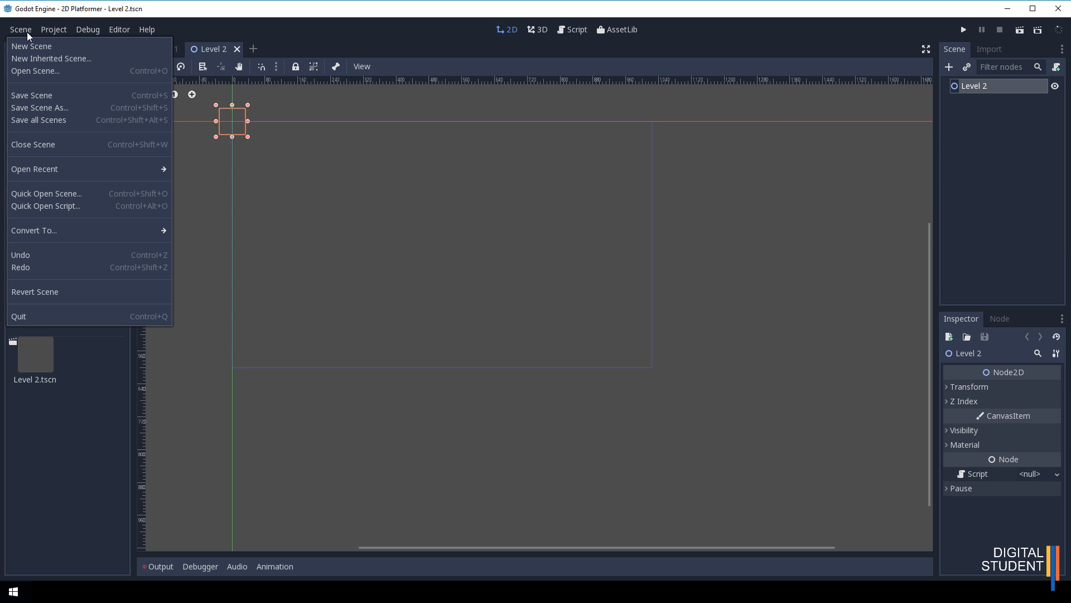
{"action": "left_click", "coordinate": [25, 48]}
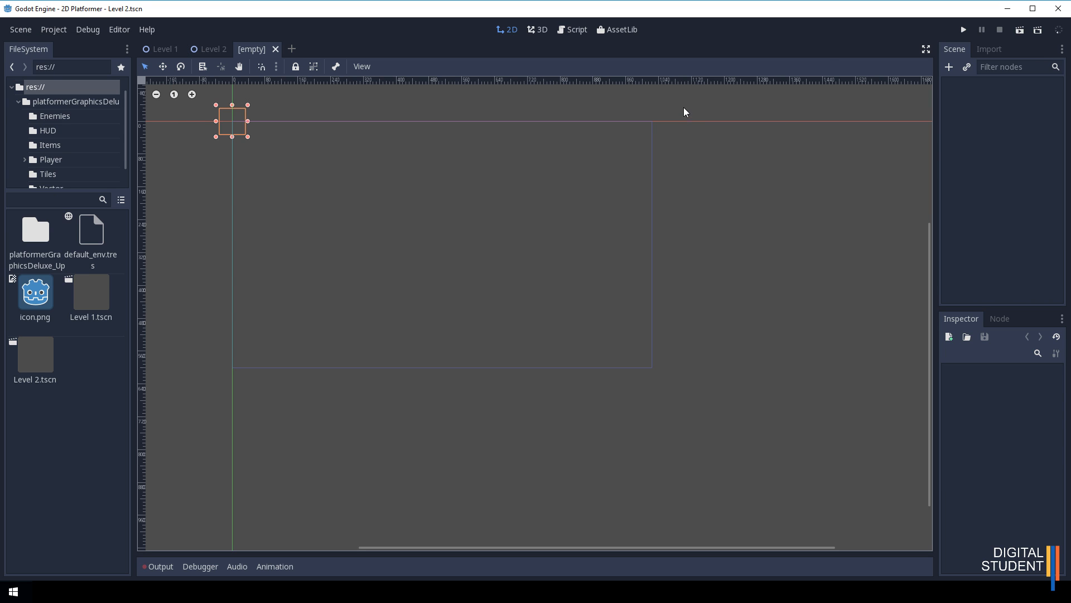
{"action": "left_click", "coordinate": [948, 66]}
{"action": "double_click", "coordinate": [22, 267]}
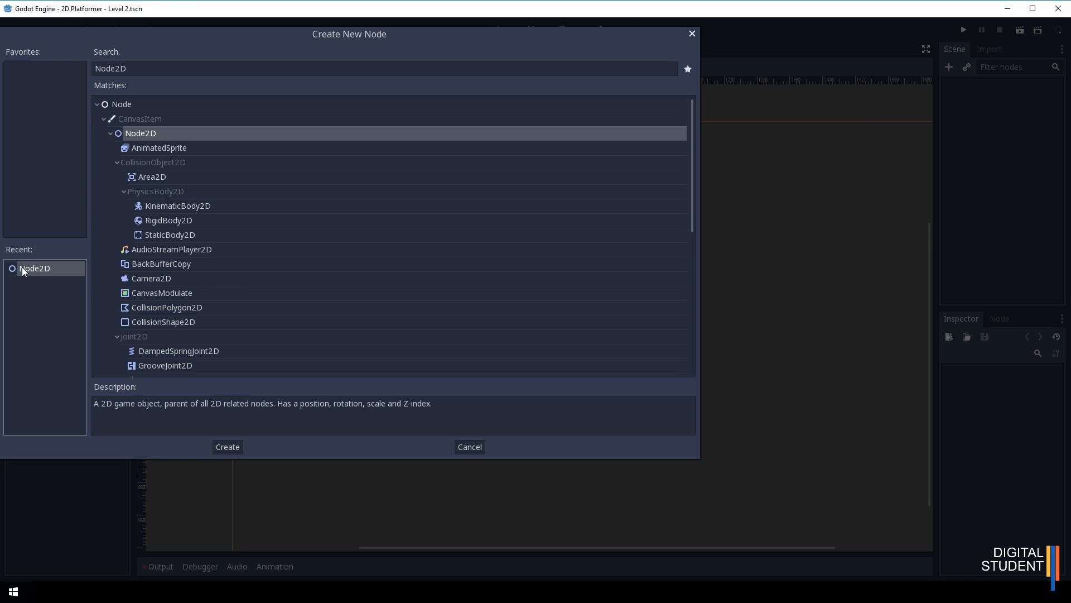
{"action": "double_click", "coordinate": [985, 87]}
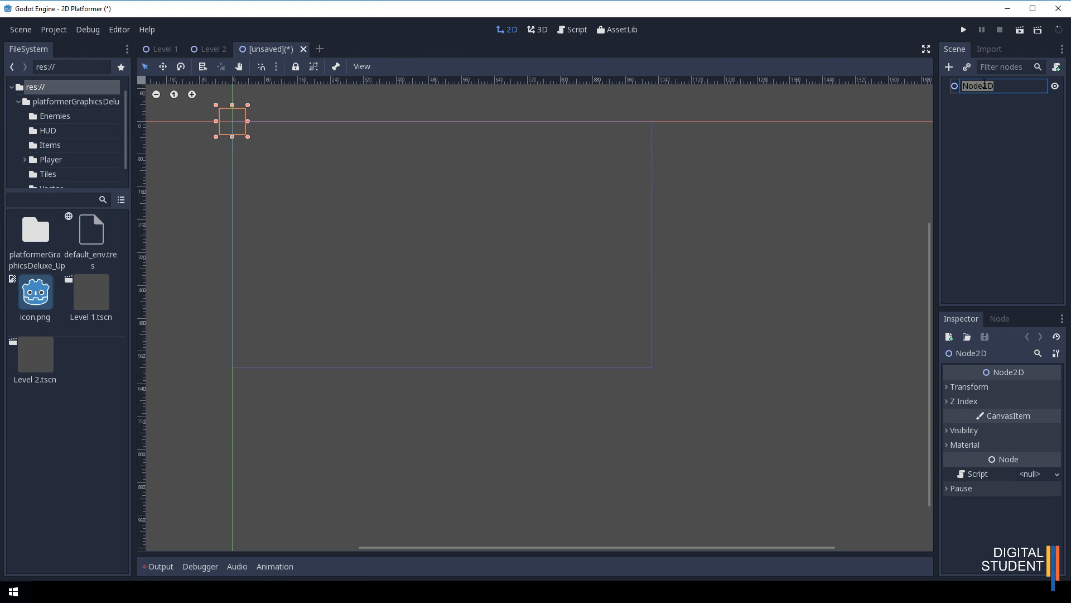
{"action": "type", "text": "Level 3"}
{"action": "key", "text": "Return"}
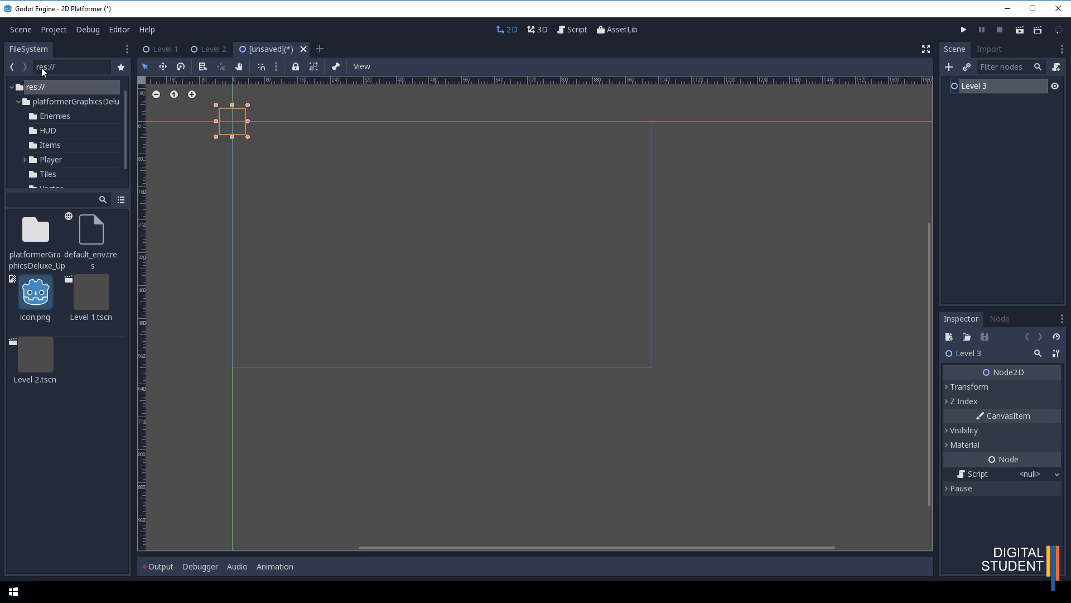
Step: Save the third scene as Level 3.tscn in the res:// folder
{"action": "left_click", "coordinate": [20, 29]}
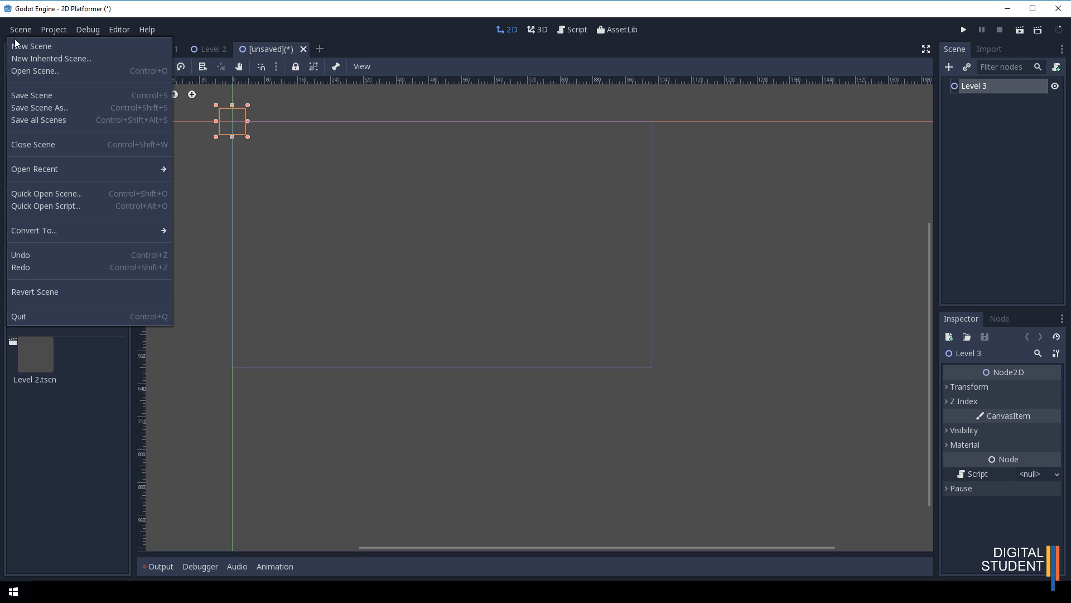
{"action": "left_click", "coordinate": [24, 95]}
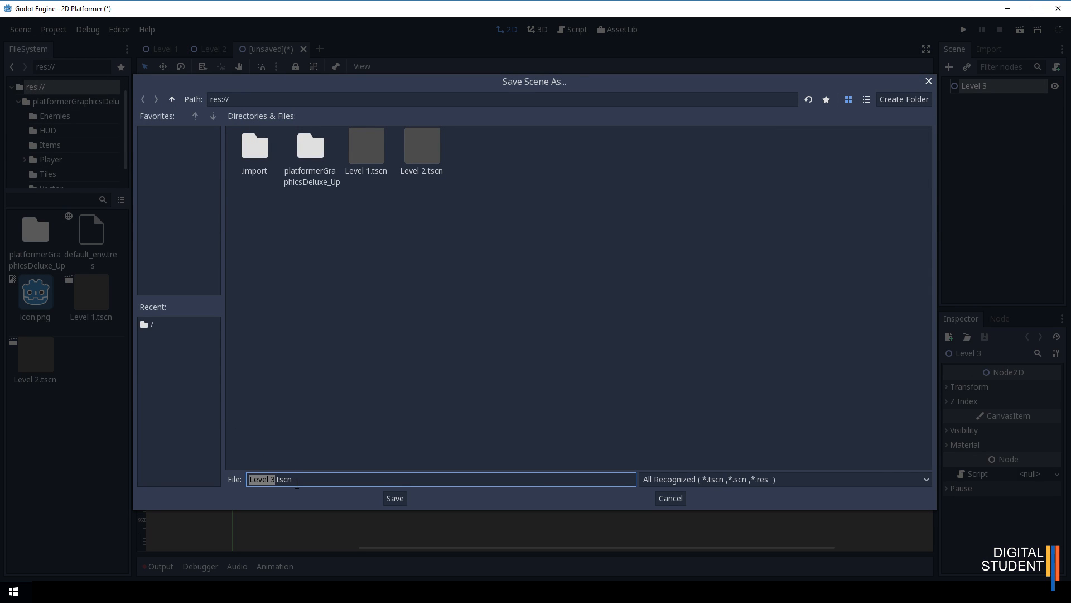
{"action": "left_click", "coordinate": [395, 499]}
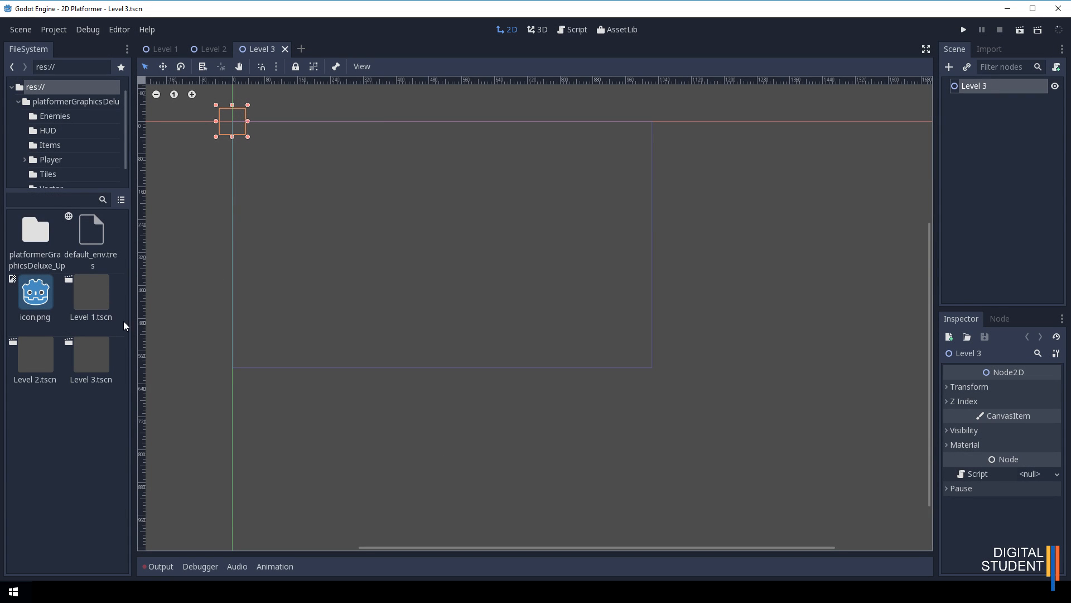
Step: Create a fourth scene with a Node2D root node and rename the root Level 4
{"action": "left_click", "coordinate": [28, 33]}
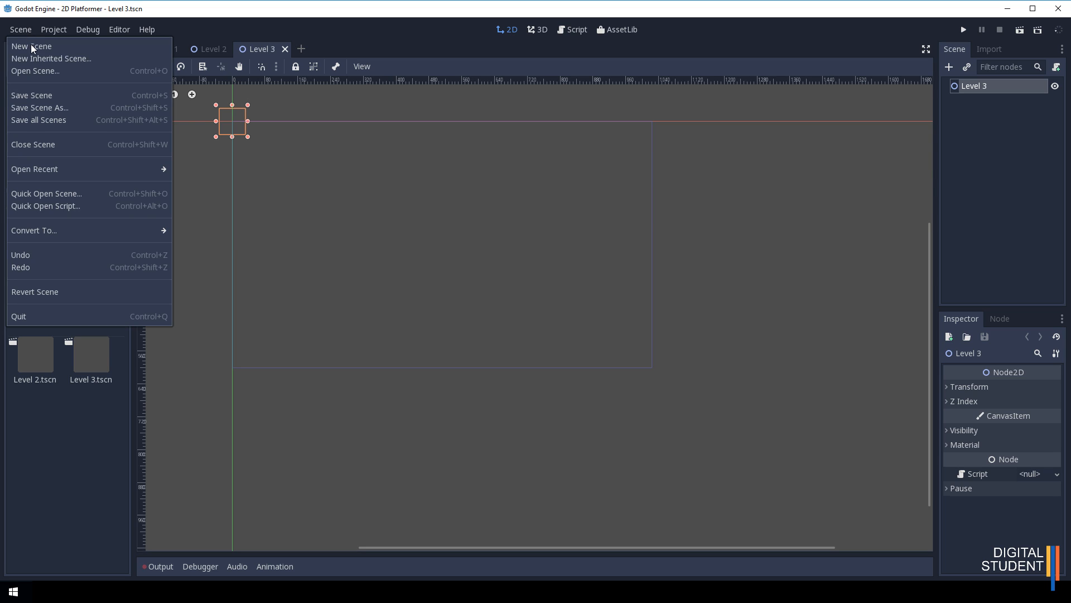
{"action": "left_click", "coordinate": [30, 47]}
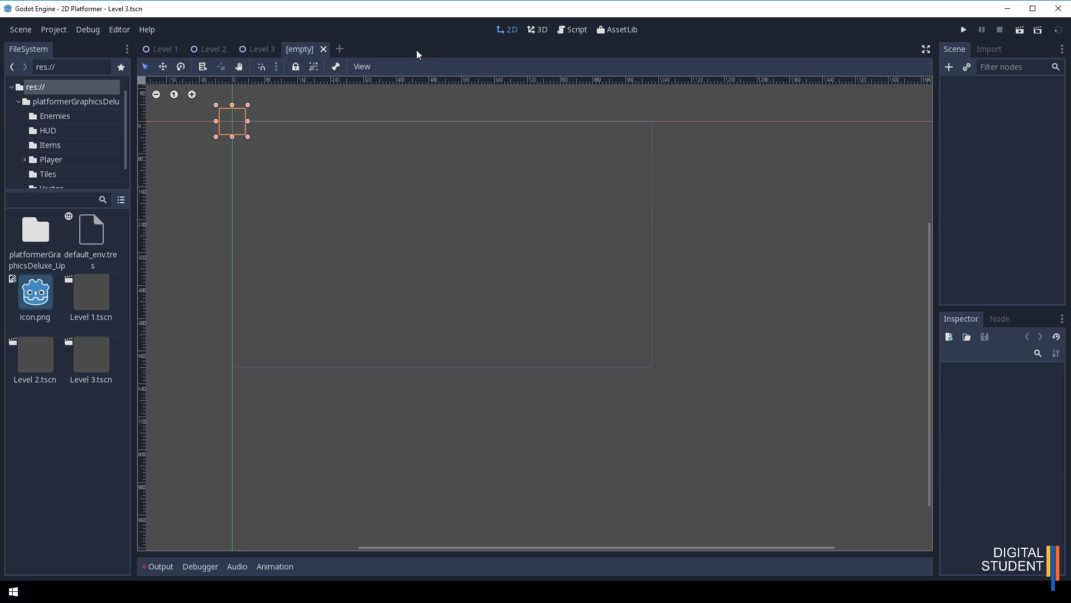
{"action": "left_click", "coordinate": [949, 67]}
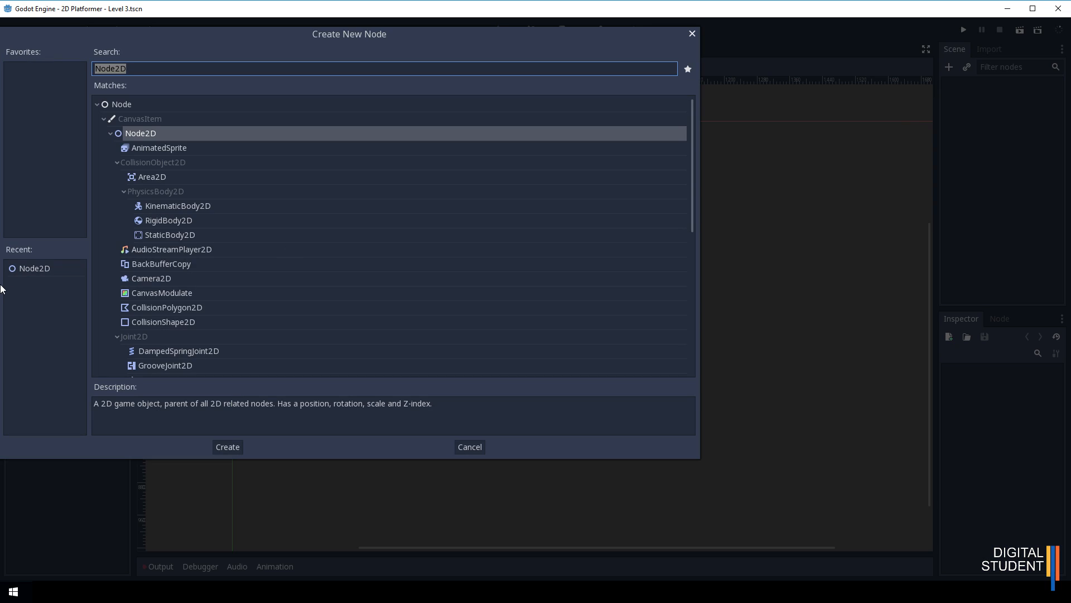
{"action": "double_click", "coordinate": [32, 268]}
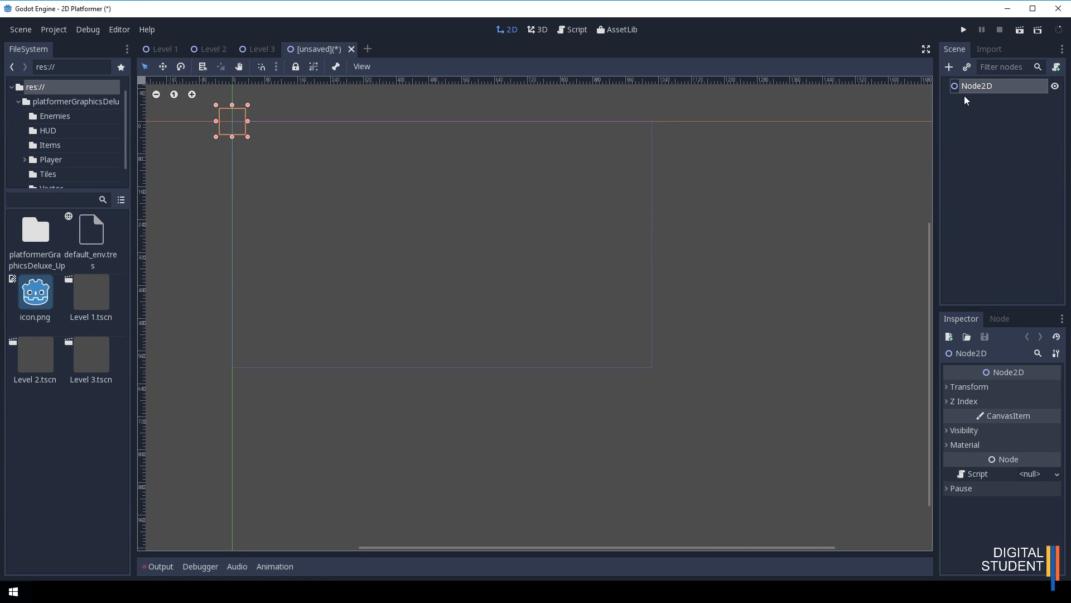
{"action": "double_click", "coordinate": [978, 86]}
{"action": "type", "text": "Level 4"}
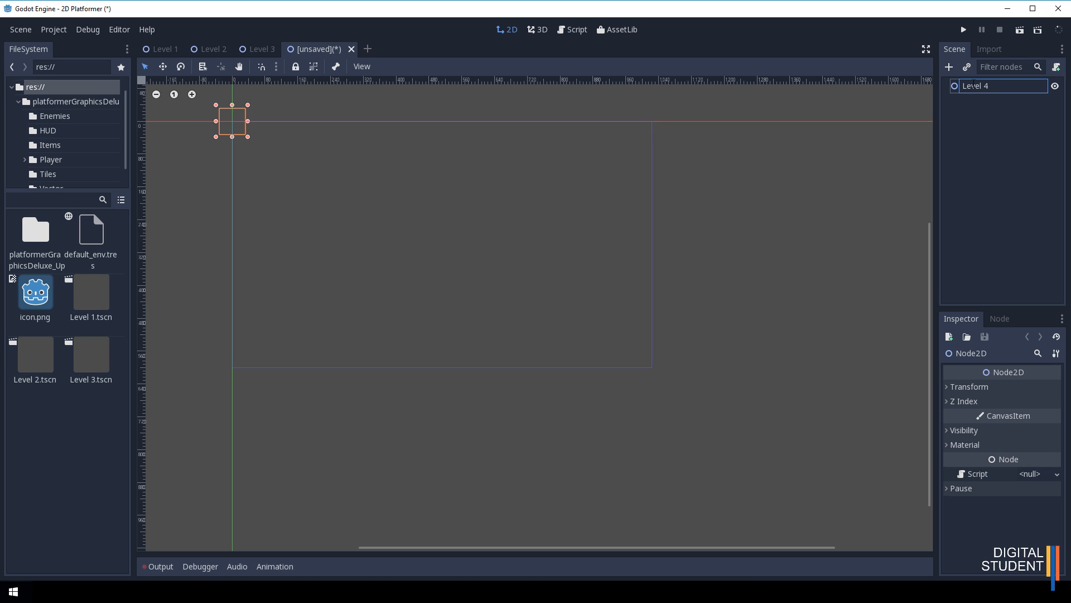
{"action": "left_click", "coordinate": [1014, 184]}
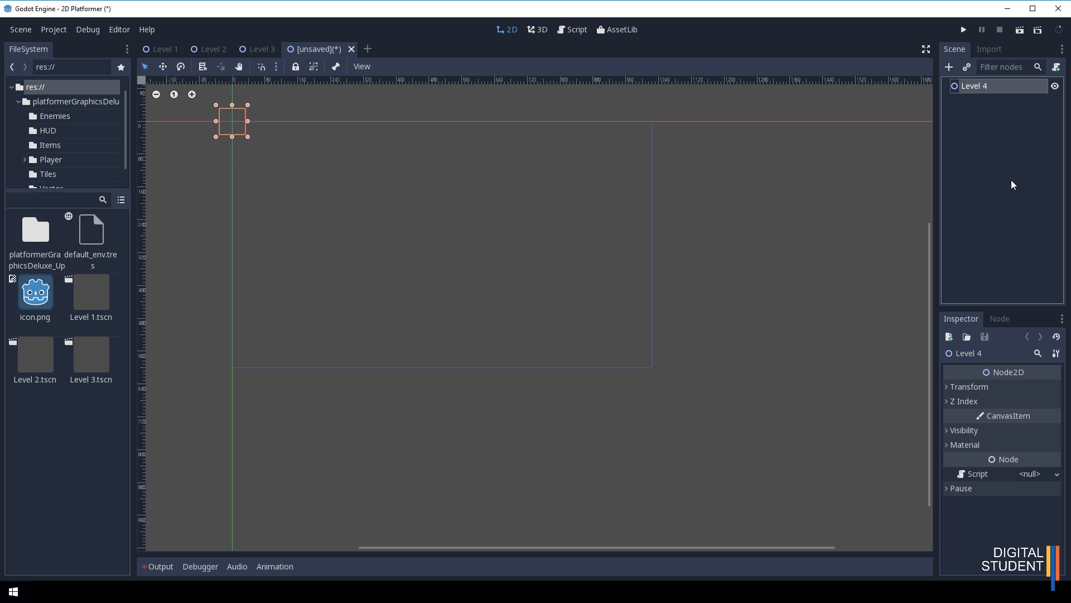
Step: Save the fourth scene as Level 4.tscn in the res:// folder
{"action": "left_click", "coordinate": [21, 29]}
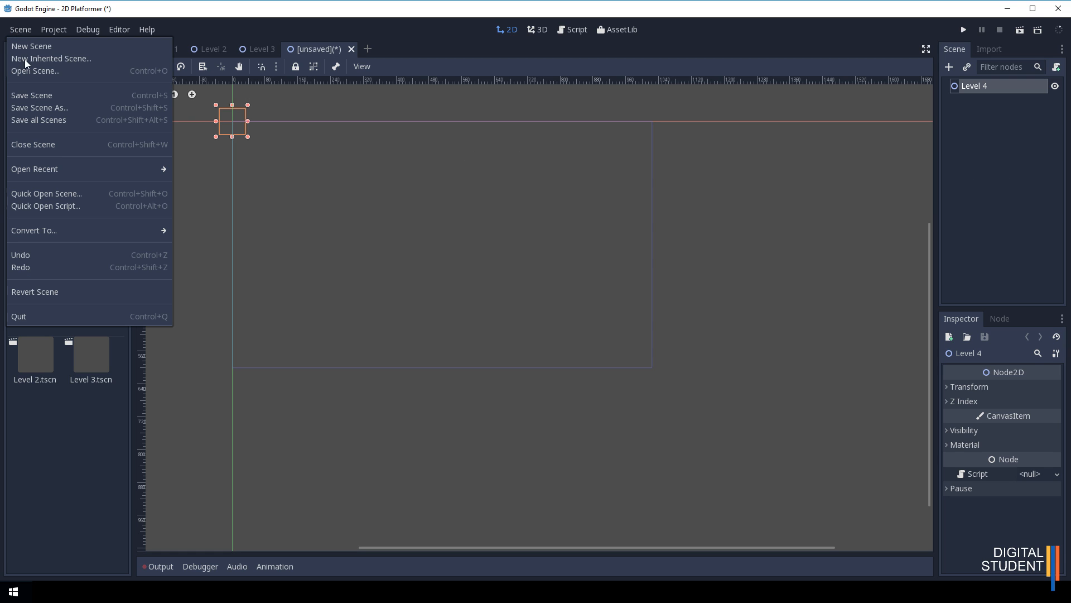
{"action": "left_click", "coordinate": [25, 100]}
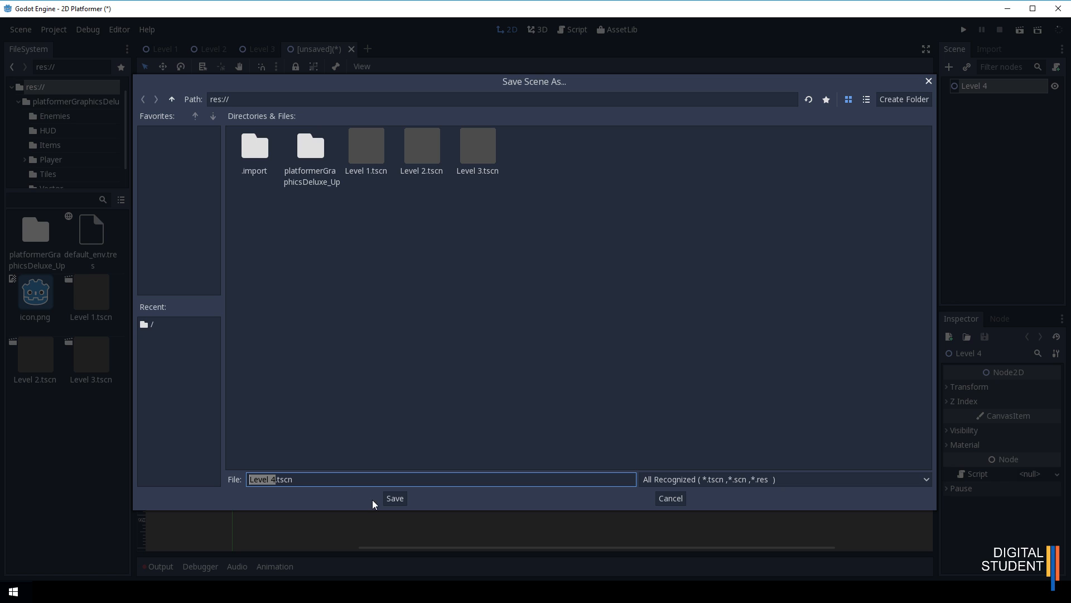
{"action": "left_click", "coordinate": [395, 499]}
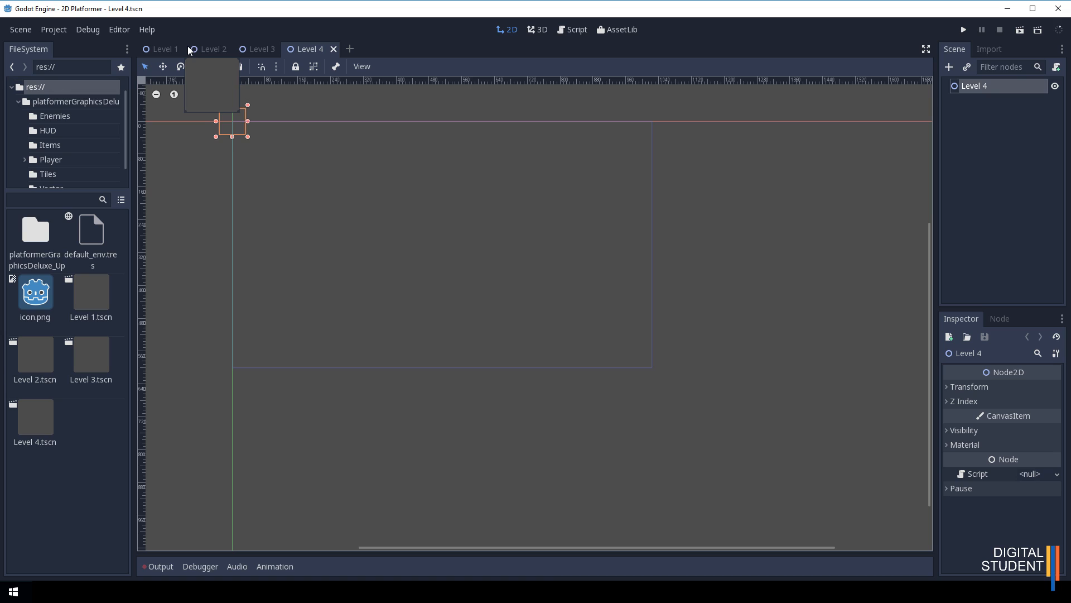
Step: Close all four open level scenes, from Level 4 back to Level 1
{"action": "left_click", "coordinate": [333, 50]}
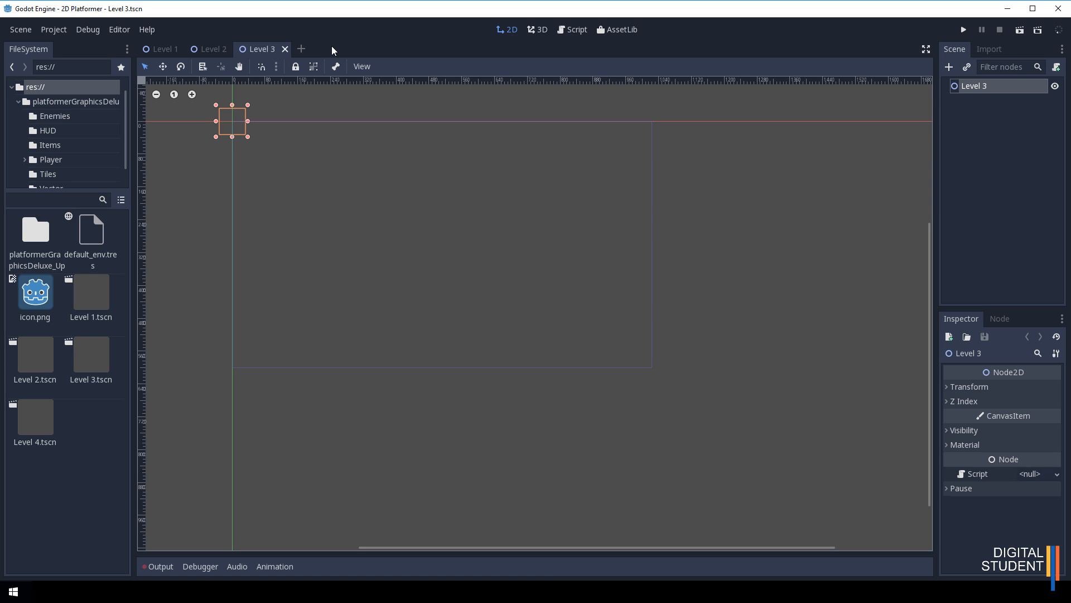
{"action": "left_click", "coordinate": [286, 50]}
{"action": "left_click", "coordinate": [237, 49]}
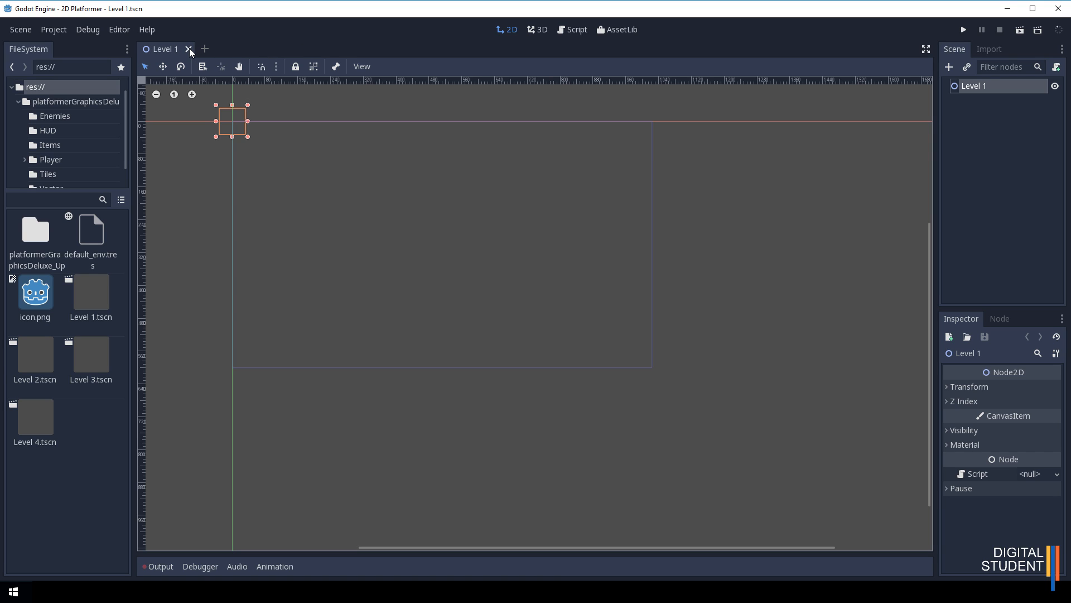
{"action": "left_click", "coordinate": [192, 49]}
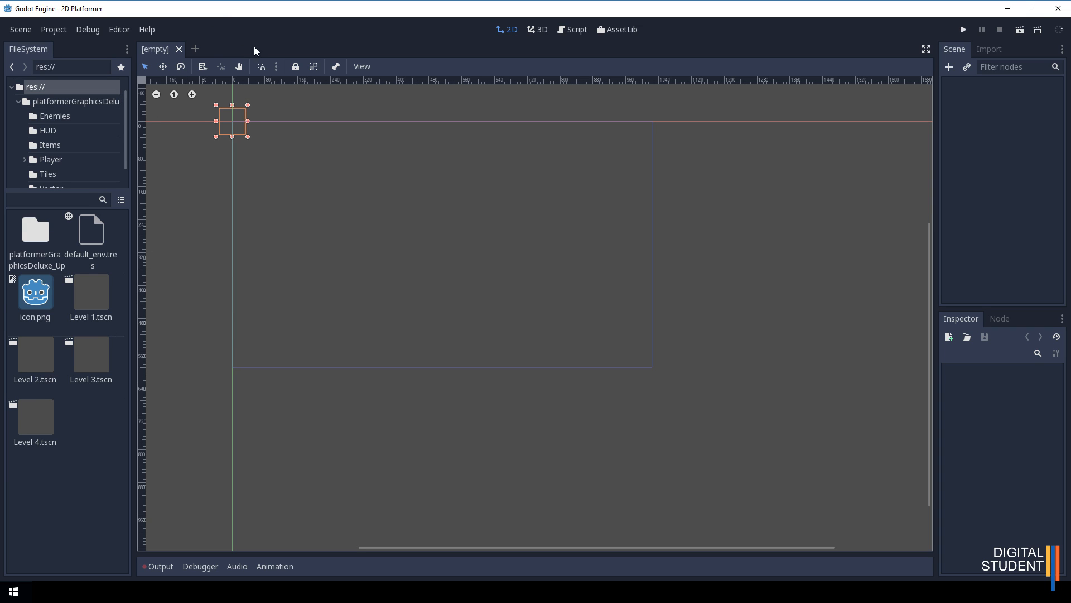
Step: Open Level 1.tscn, Level 2.tscn, Level 3.tscn and Level 4.tscn from the project's res:// folder
{"action": "double_click", "coordinate": [88, 293]}
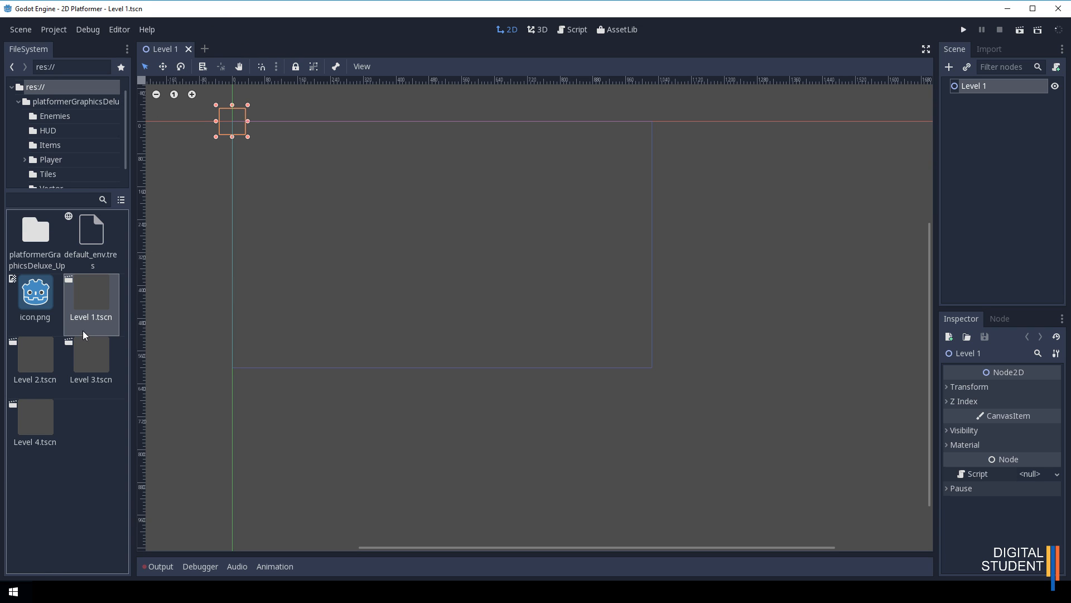
{"action": "double_click", "coordinate": [37, 357]}
{"action": "double_click", "coordinate": [90, 360]}
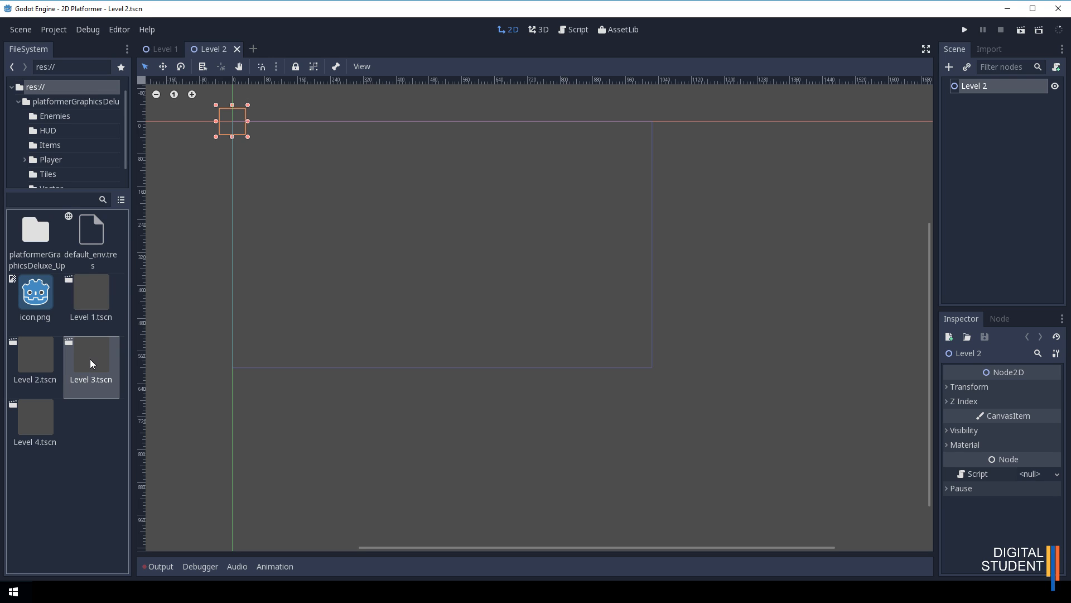
{"action": "double_click", "coordinate": [43, 417]}
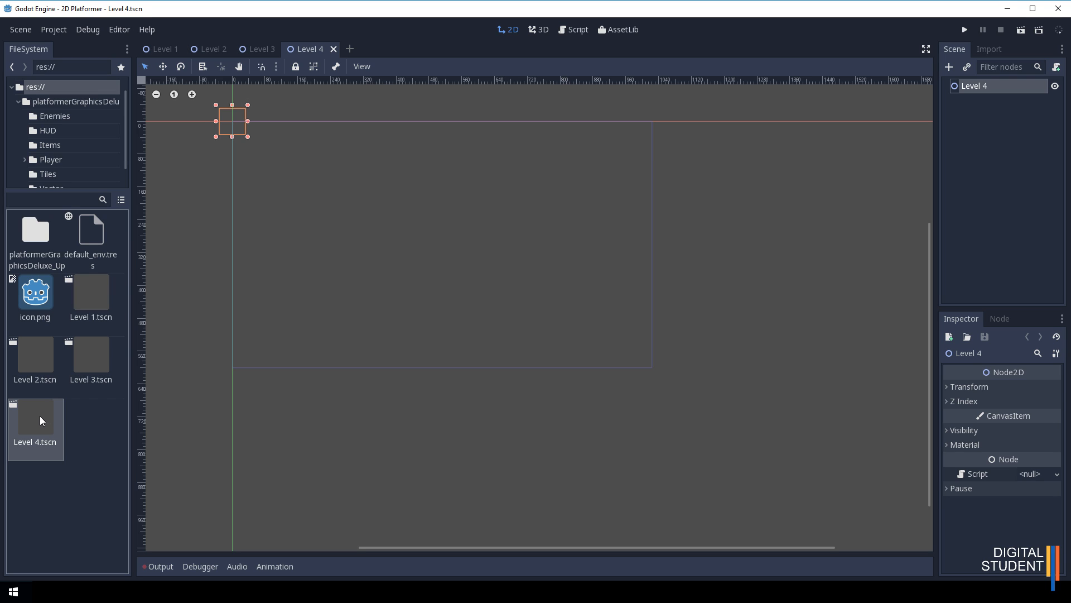
Step: Save all open scenes and switch to the Level 1 scene
{"action": "left_click", "coordinate": [17, 32]}
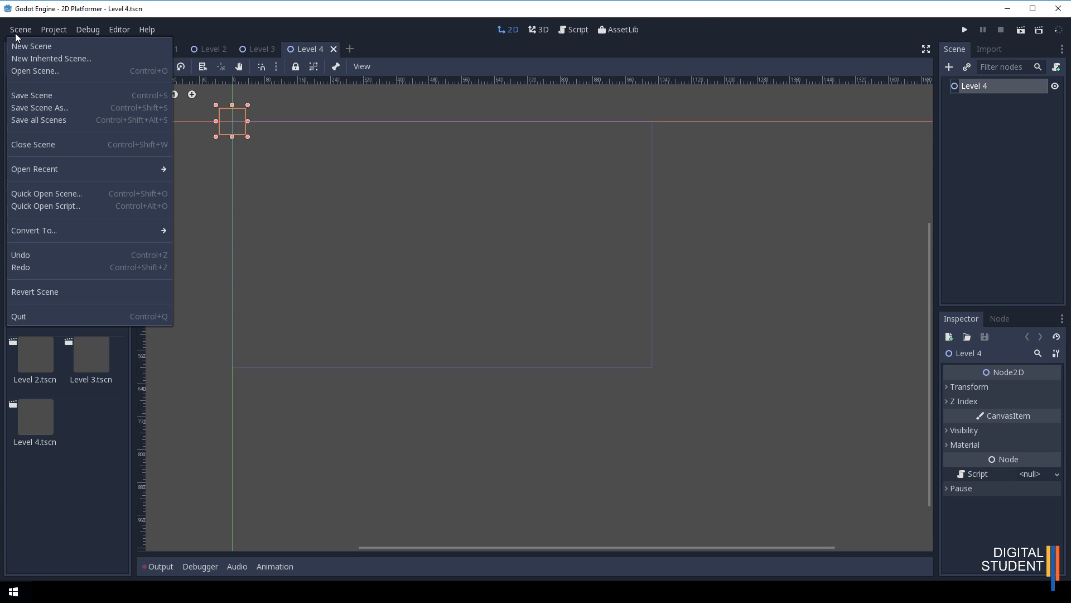
{"action": "left_click", "coordinate": [33, 121]}
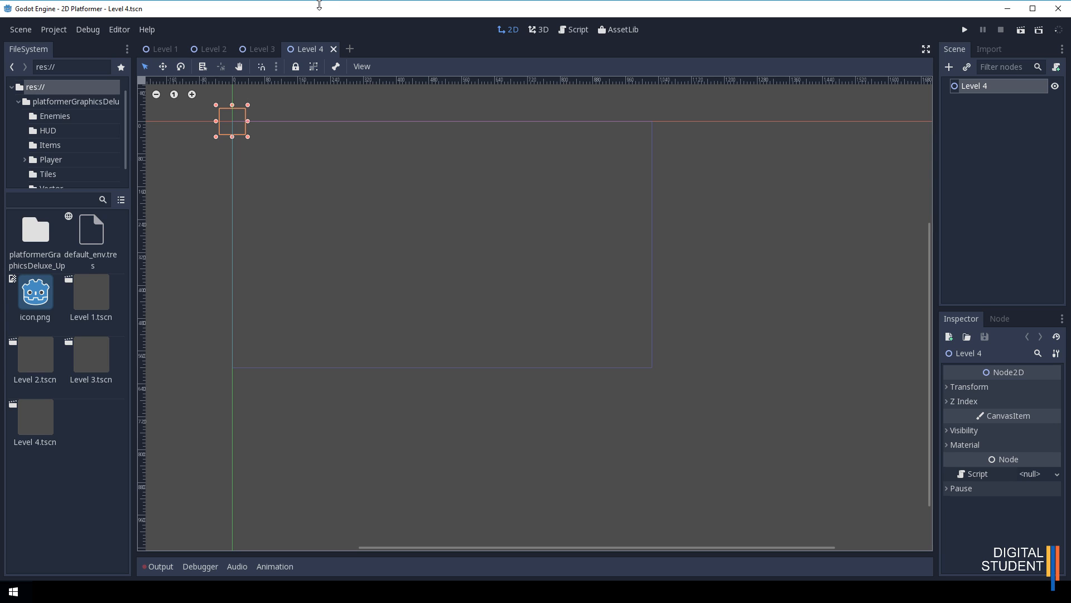
{"action": "left_click", "coordinate": [175, 51]}
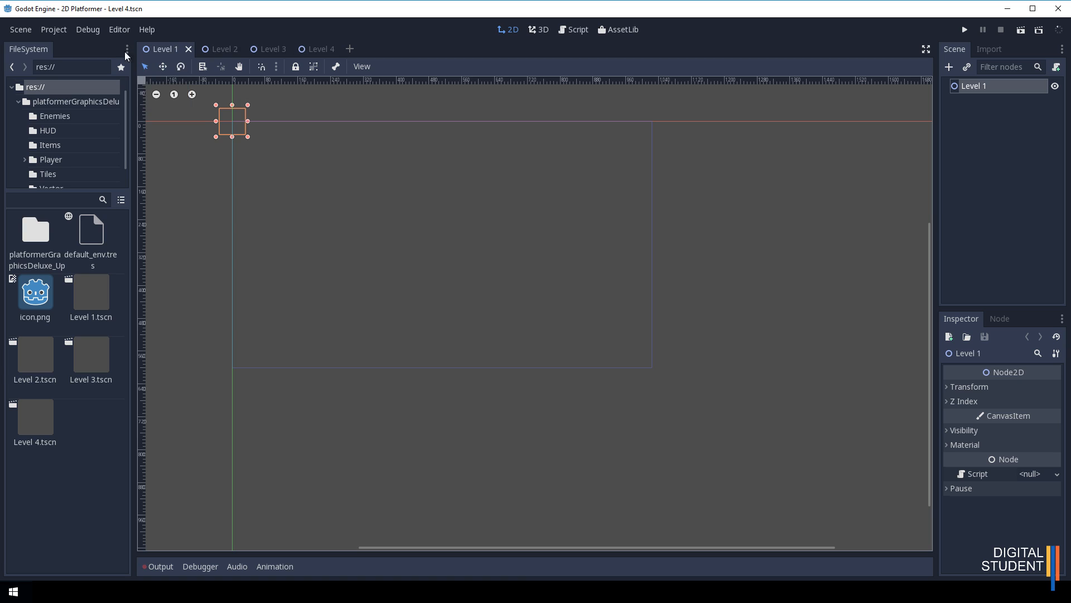
Step: Quit the Godot editor and confirm the exit
{"action": "left_click", "coordinate": [25, 32]}
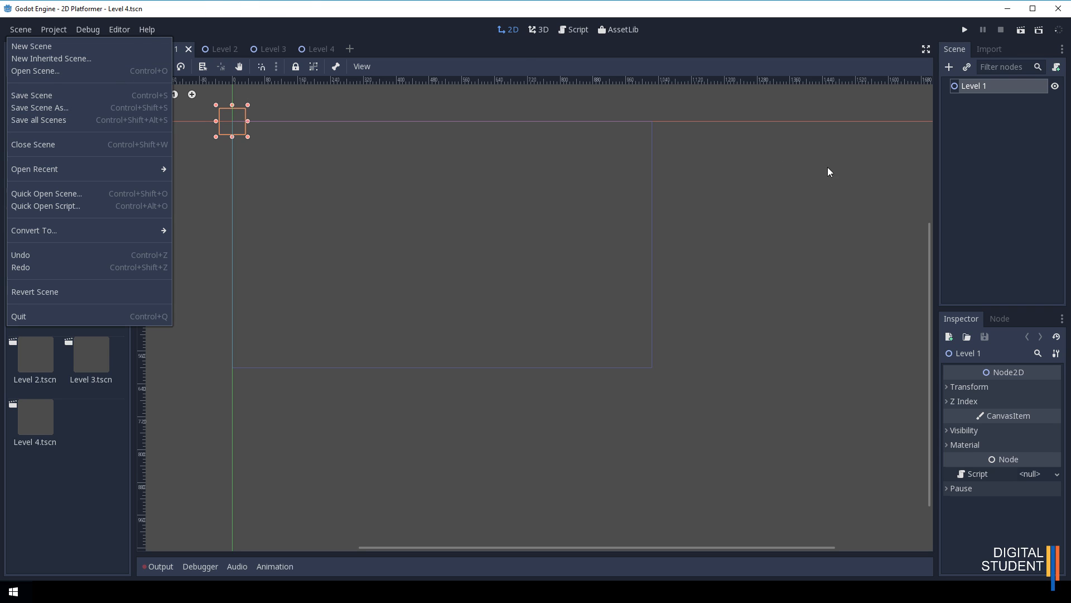
{"action": "left_click", "coordinate": [1058, 11]}
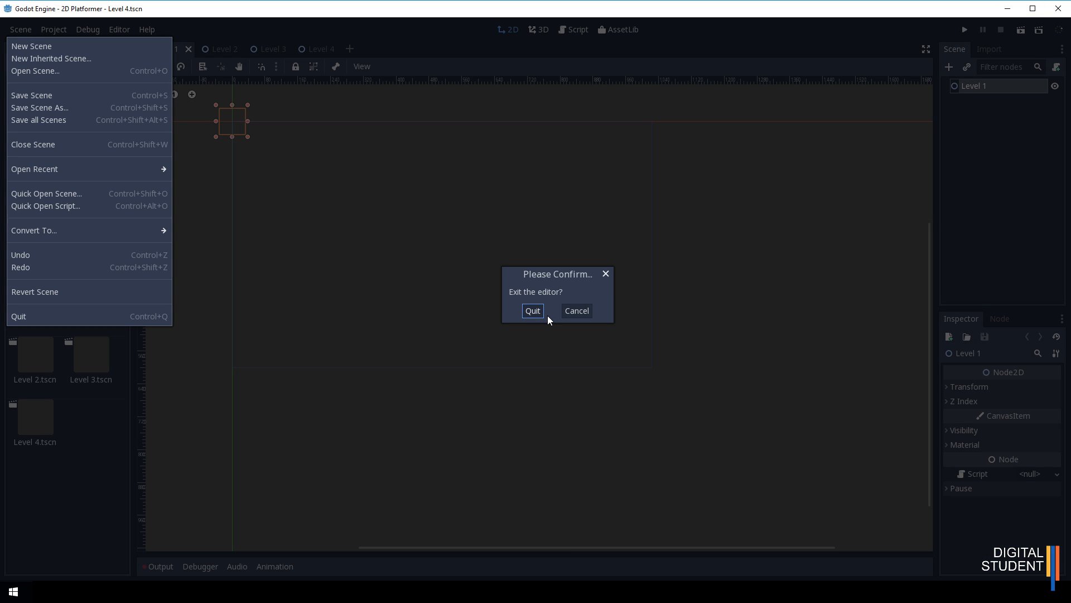
{"action": "left_click", "coordinate": [532, 311]}
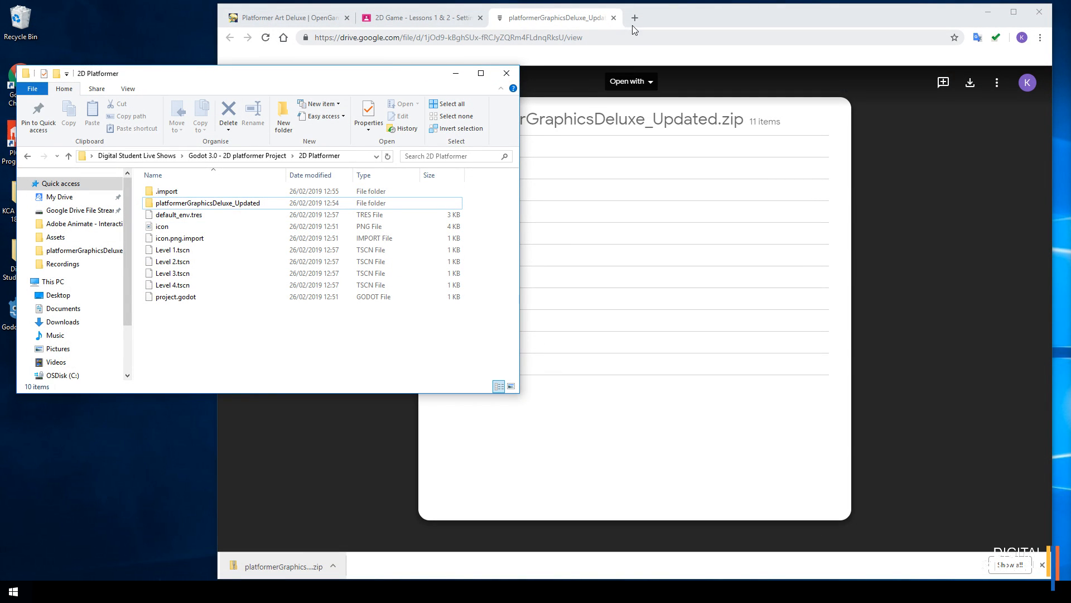
Step: Close the browser tab for platformerGraphicsDeluxe_Updated.zip and go back one folder from 2D Platformer in File Explorer
{"action": "left_click", "coordinate": [614, 17]}
{"action": "left_click", "coordinate": [614, 17]}
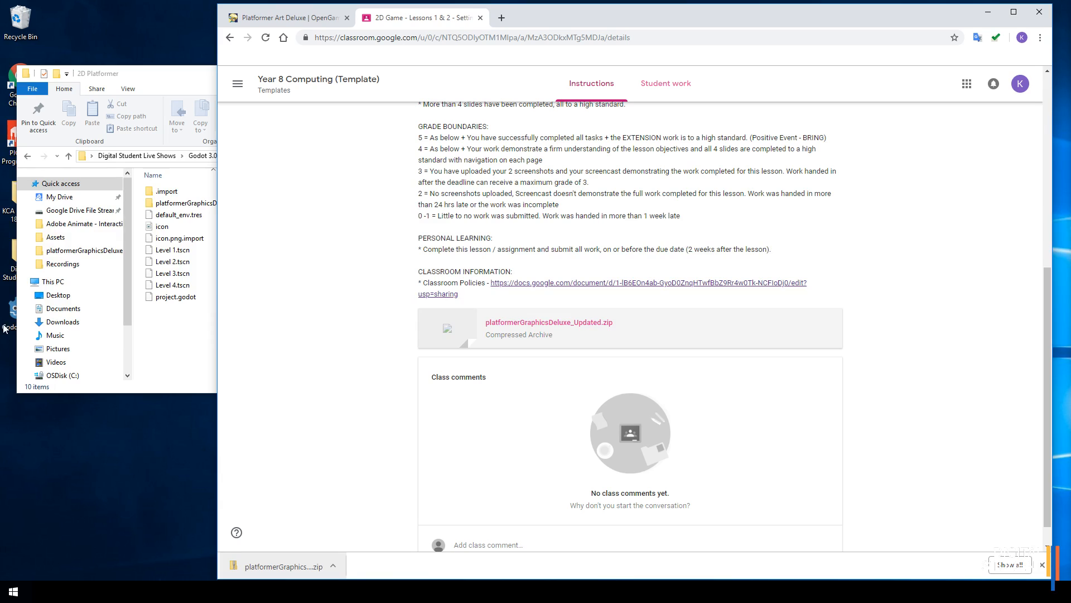
{"action": "left_click_drag", "start_coordinate": [143, 68], "coordinate": [312, 85]}
{"action": "left_click", "coordinate": [111, 162]}
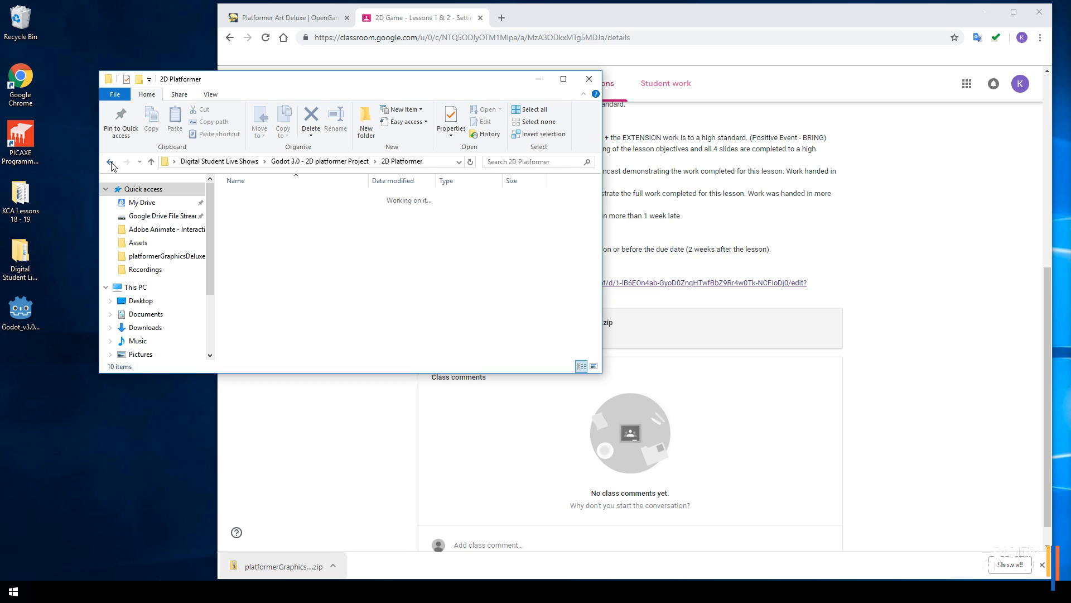
Step: Relaunch Godot from the desktop and remove the 2D Platformer project from the project list
{"action": "double_click", "coordinate": [28, 310]}
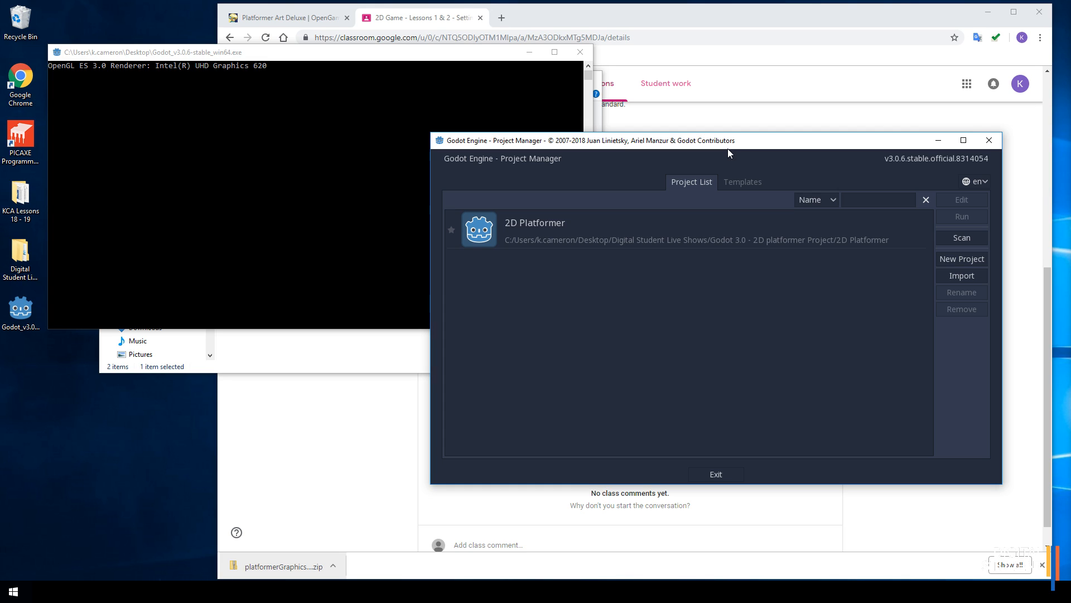
{"action": "left_click", "coordinate": [711, 225]}
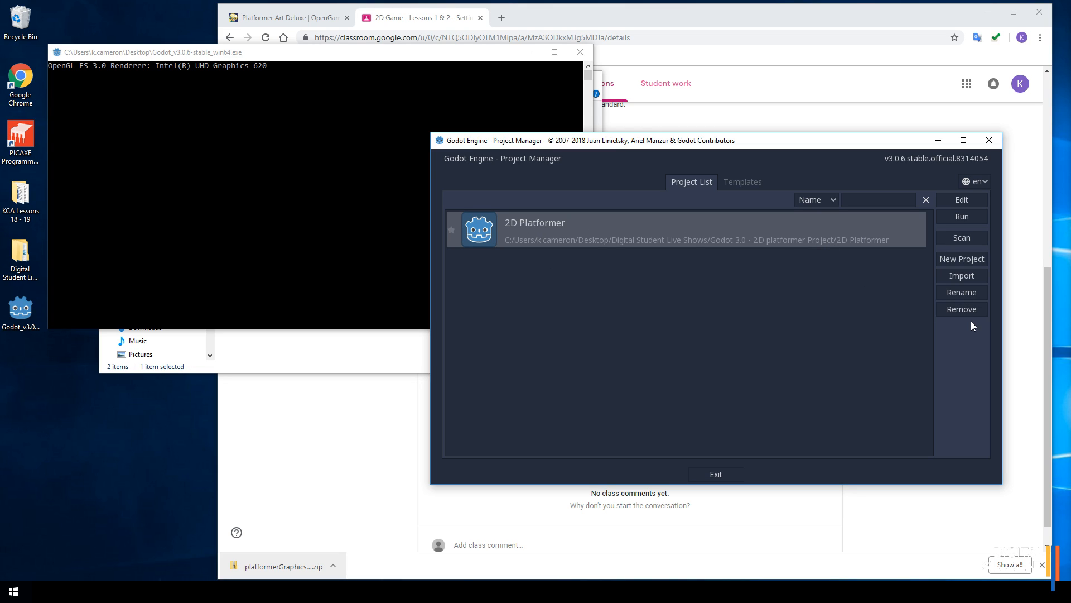
{"action": "left_click", "coordinate": [960, 308]}
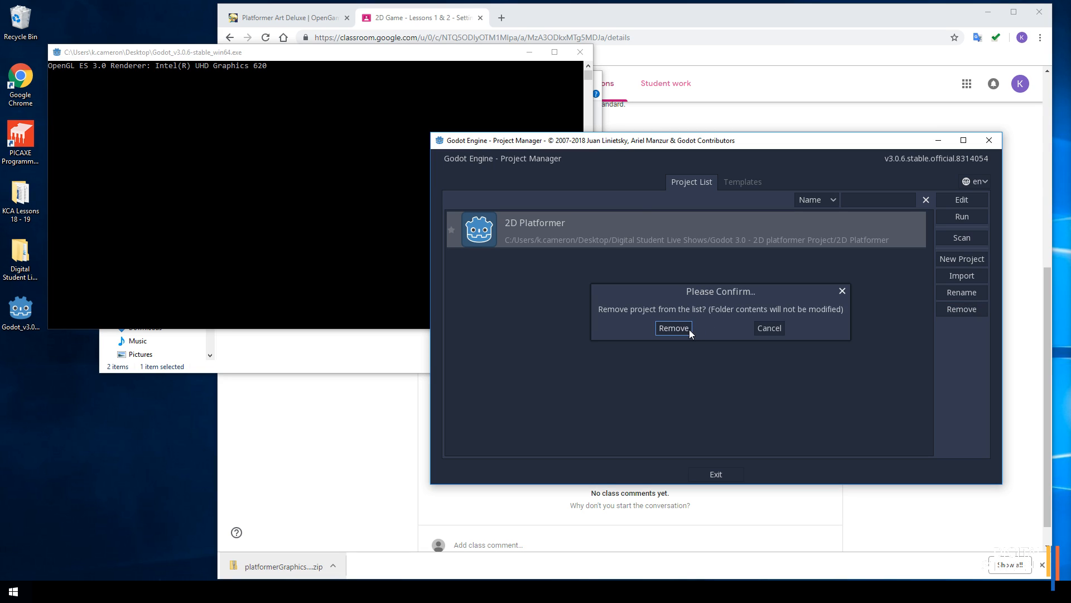
{"action": "left_click", "coordinate": [674, 328]}
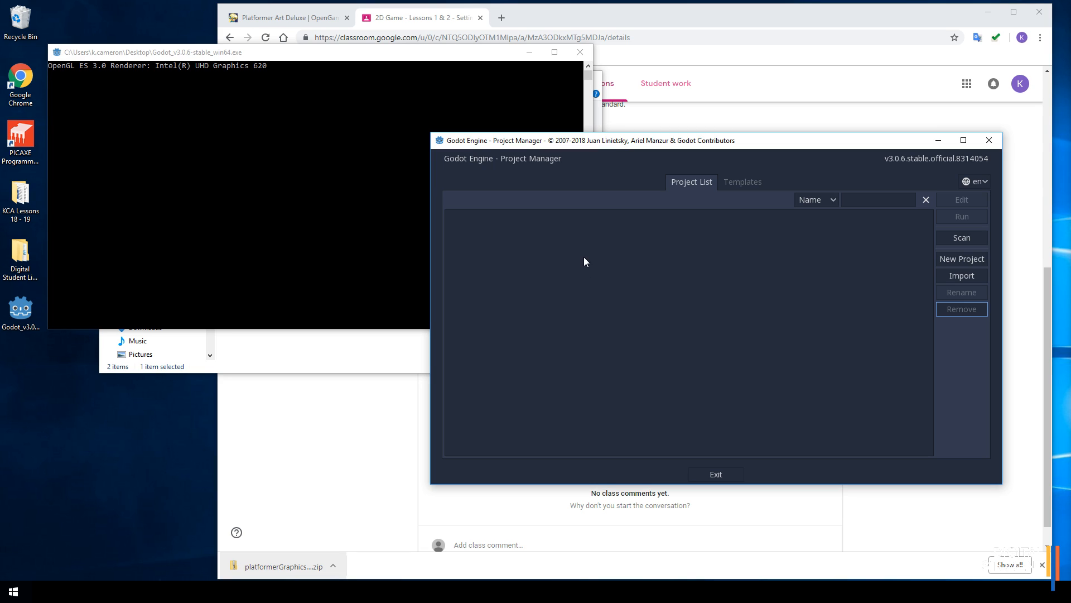
Step: Scan the 2D Platformer folder inside Desktop/Digital Student Live Shows/Godot 3.0 - 2D platformer Project to add the project back to the list
{"action": "left_click", "coordinate": [959, 236]}
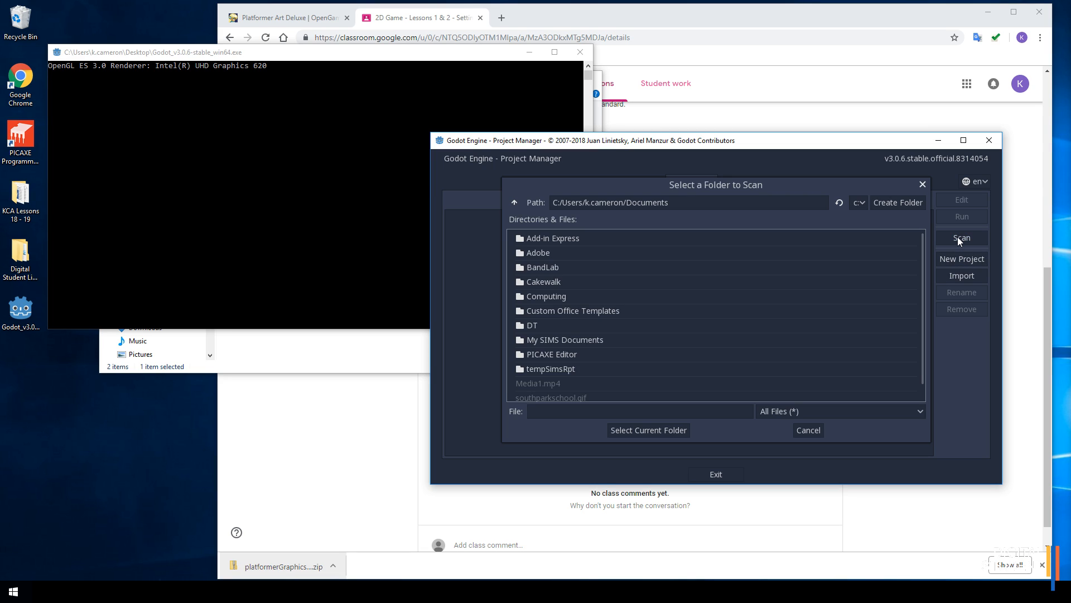
{"action": "left_click", "coordinate": [859, 203]}
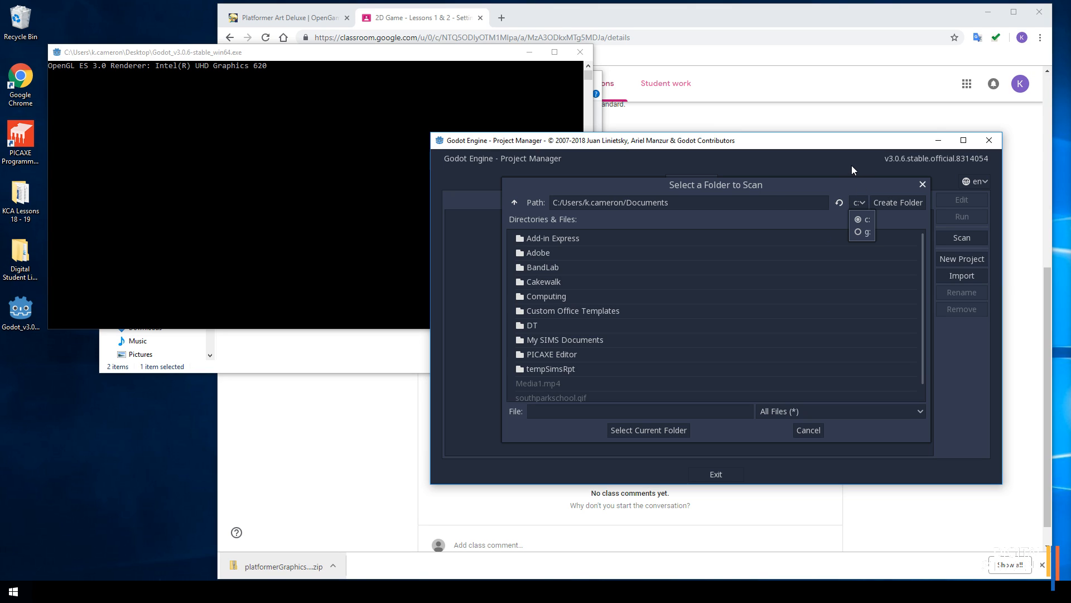
{"action": "left_click", "coordinate": [852, 184]}
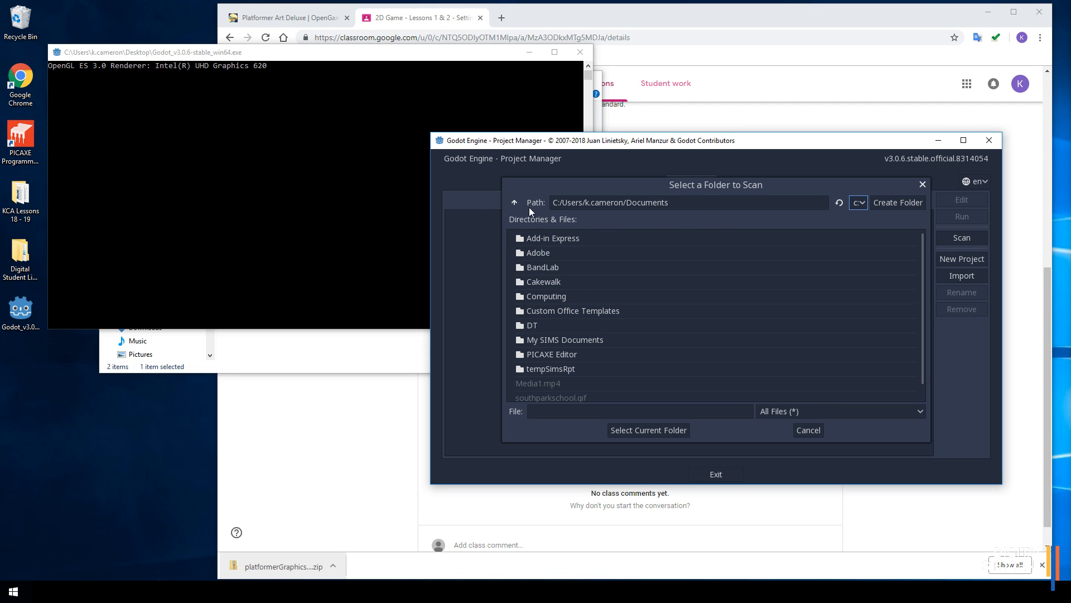
{"action": "left_click", "coordinate": [514, 202]}
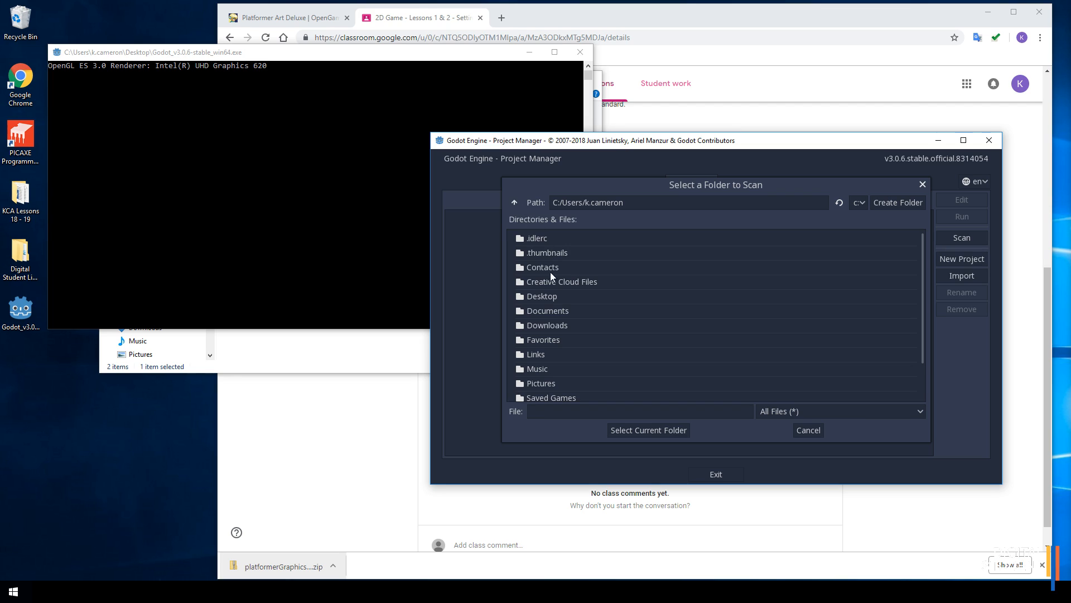
{"action": "double_click", "coordinate": [547, 296]}
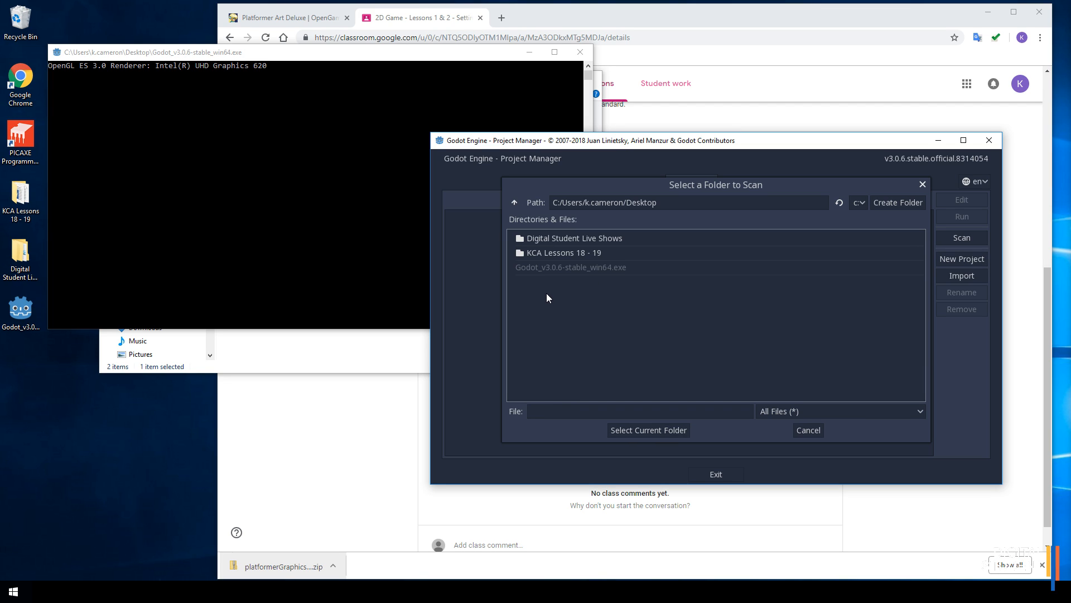
{"action": "double_click", "coordinate": [560, 236]}
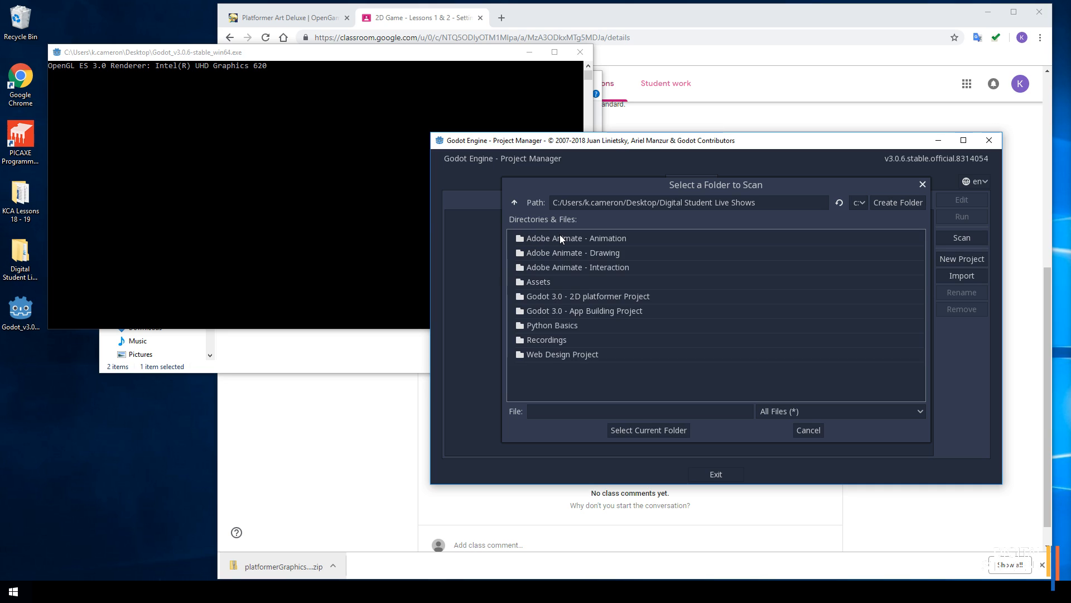
{"action": "double_click", "coordinate": [564, 297]}
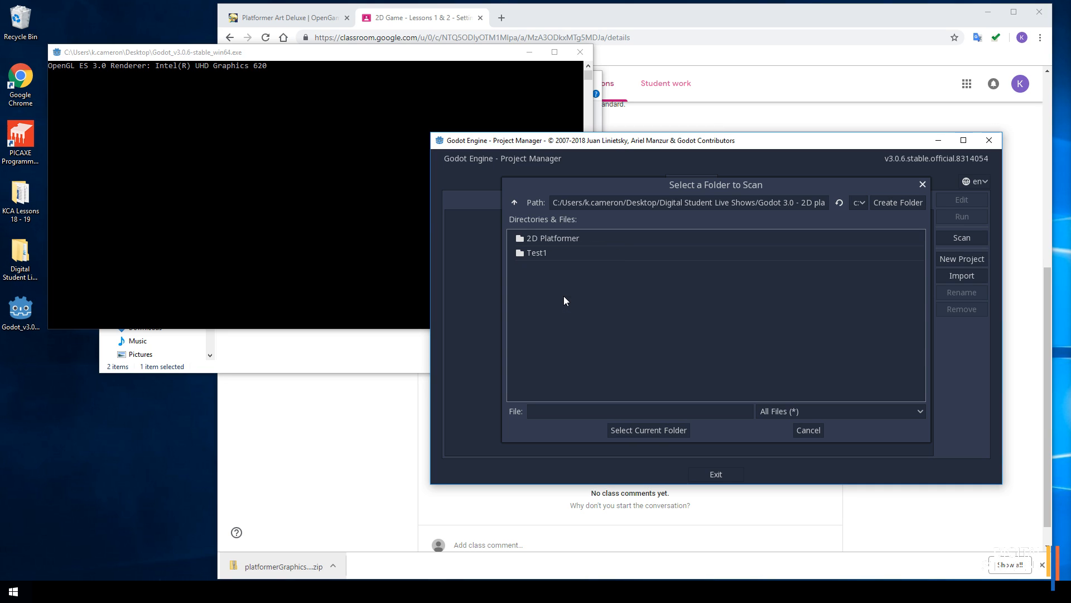
{"action": "left_click", "coordinate": [544, 238]}
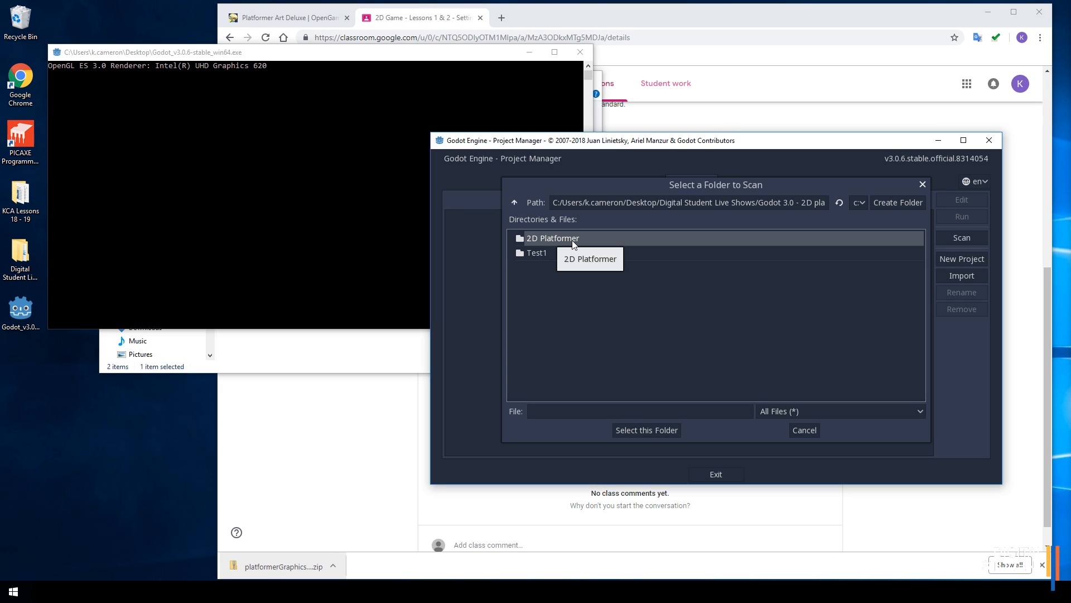
{"action": "left_click", "coordinate": [644, 430]}
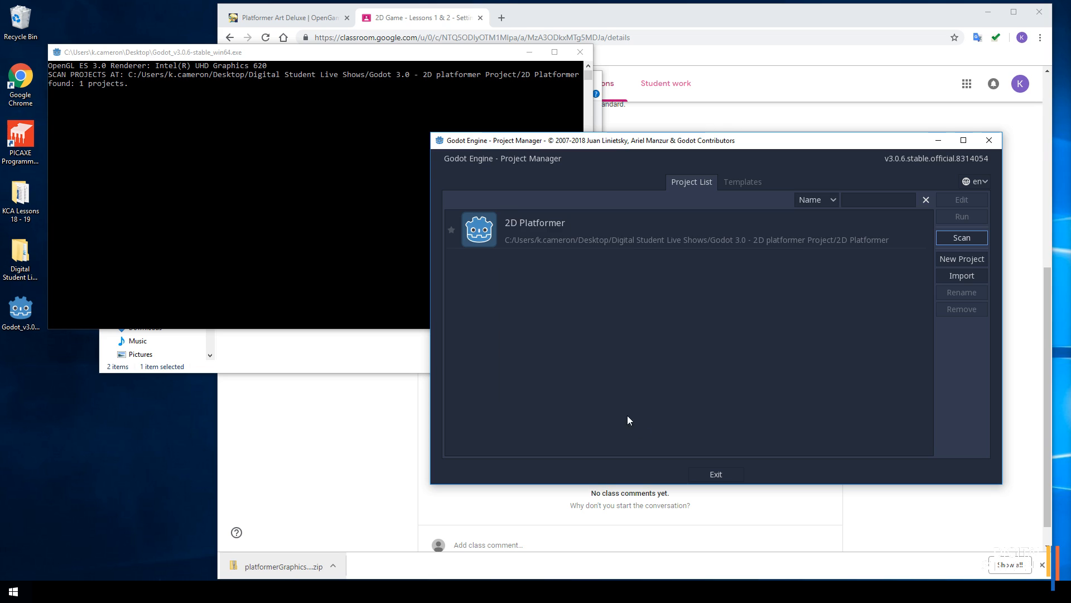
Step: Open the 2D Platformer project in the 2D workspace and turn the maximized editor into an enlarged floating window
{"action": "double_click", "coordinate": [661, 224]}
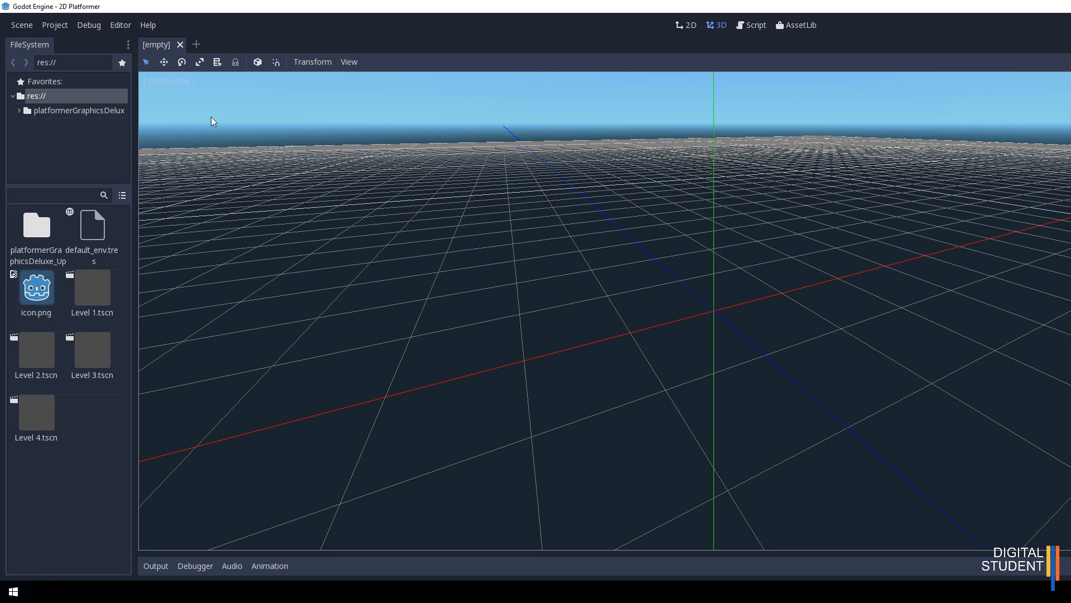
{"action": "left_click", "coordinate": [688, 25]}
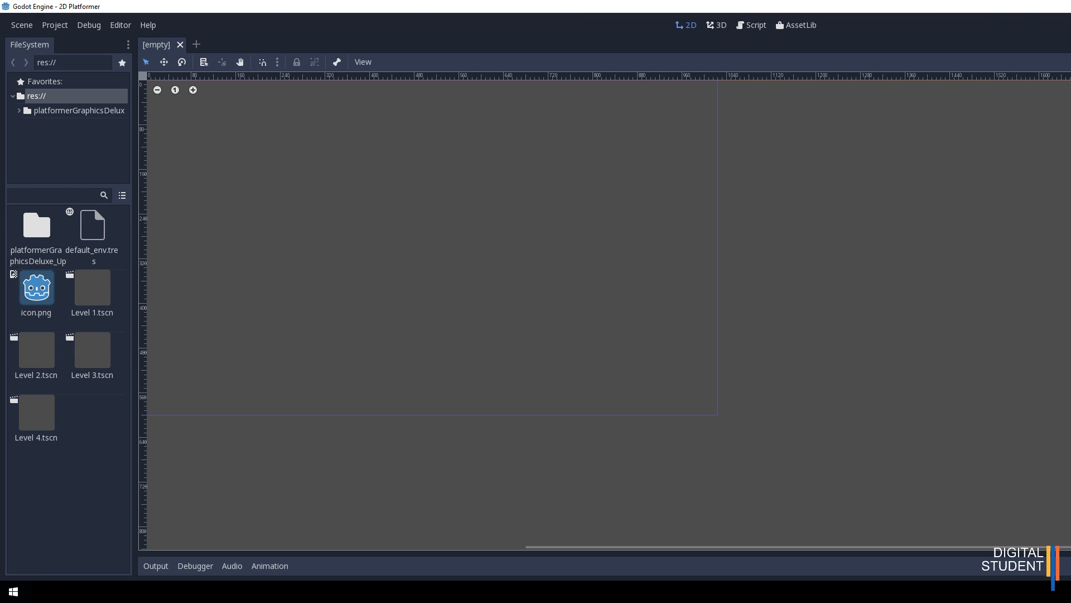
{"action": "key", "text": "super+Down"}
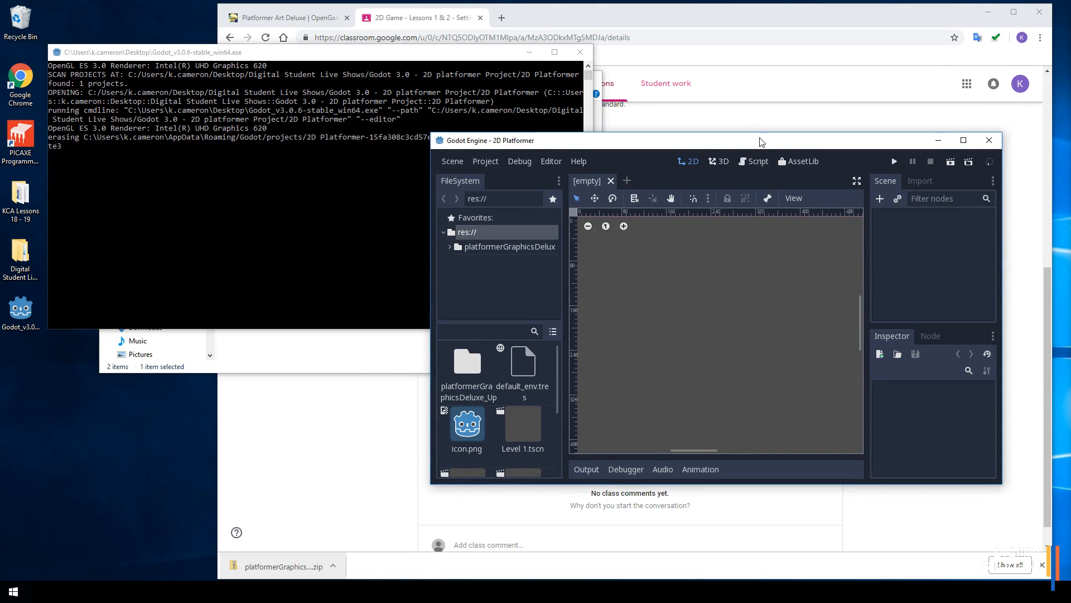
{"action": "left_click_drag", "start_coordinate": [760, 141], "coordinate": [602, 41]}
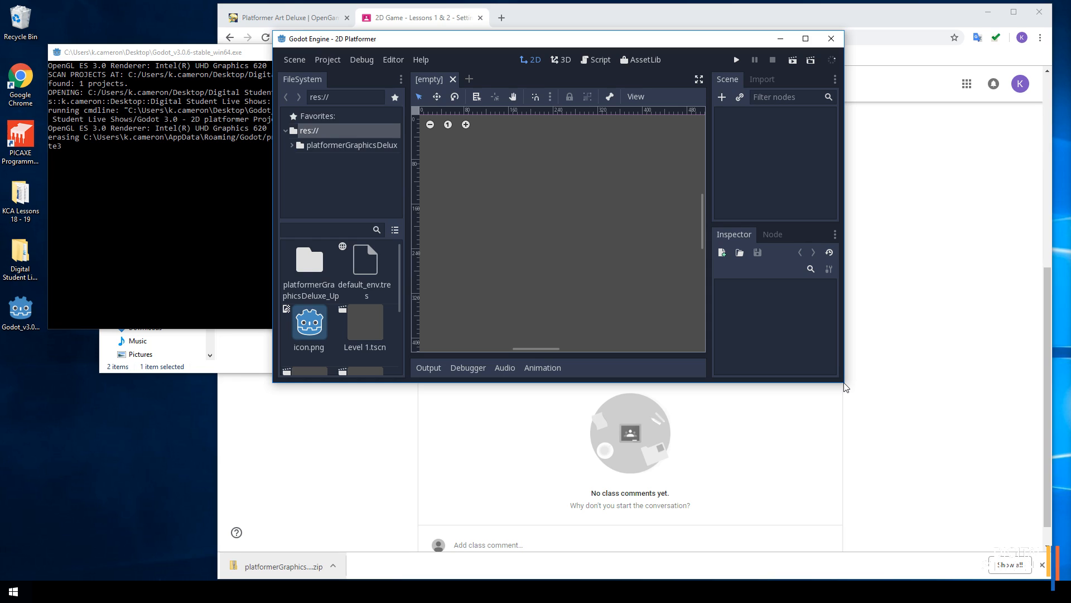
{"action": "left_click_drag", "start_coordinate": [844, 386], "coordinate": [991, 539]}
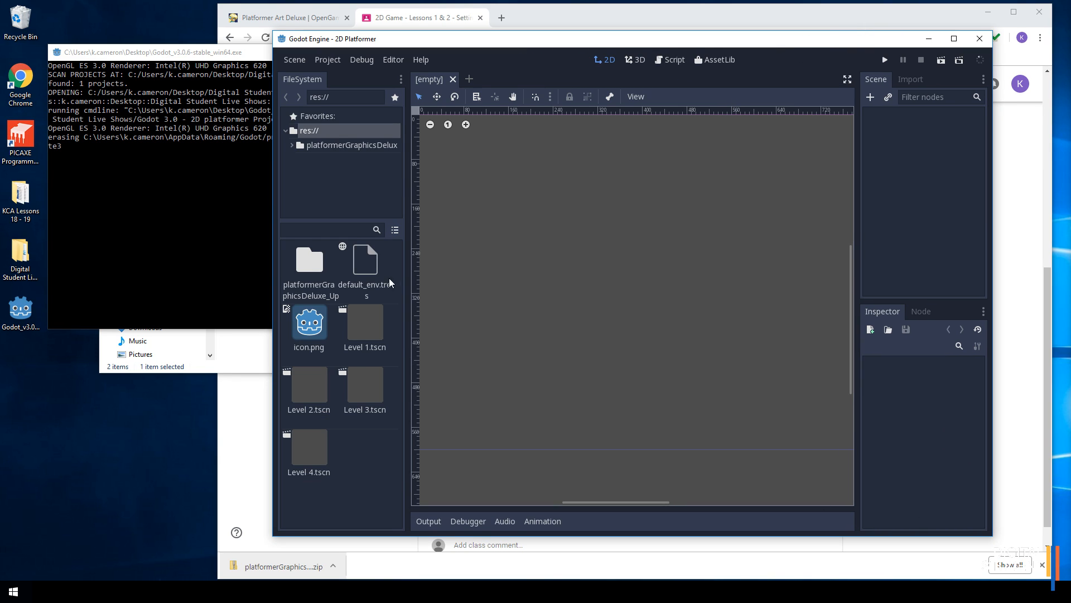
Step: Open the Level 1.tscn, Level 2.tscn, Level 3.tscn and Level 4.tscn scenes from the project files
{"action": "double_click", "coordinate": [361, 335]}
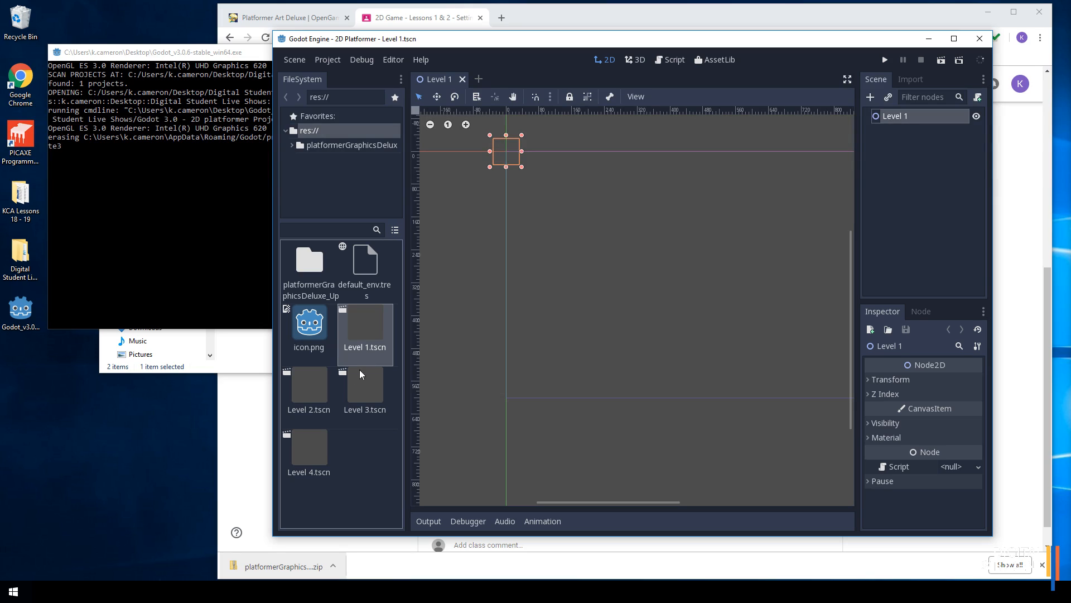
{"action": "left_click", "coordinate": [310, 390]}
{"action": "double_click", "coordinate": [310, 390]}
{"action": "double_click", "coordinate": [369, 390]}
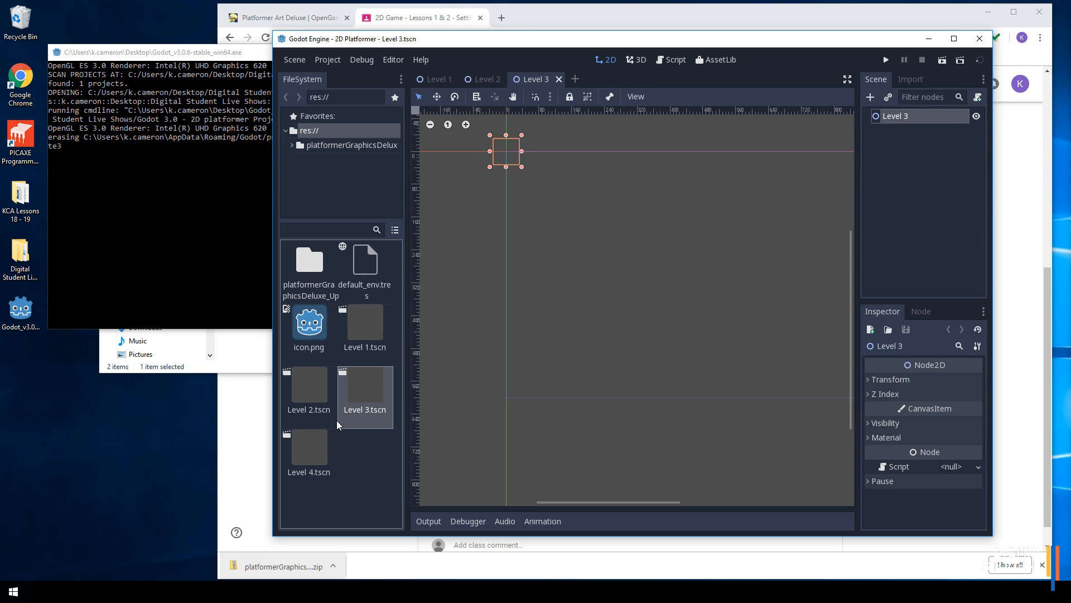
{"action": "left_click", "coordinate": [305, 454]}
{"action": "double_click", "coordinate": [304, 455]}
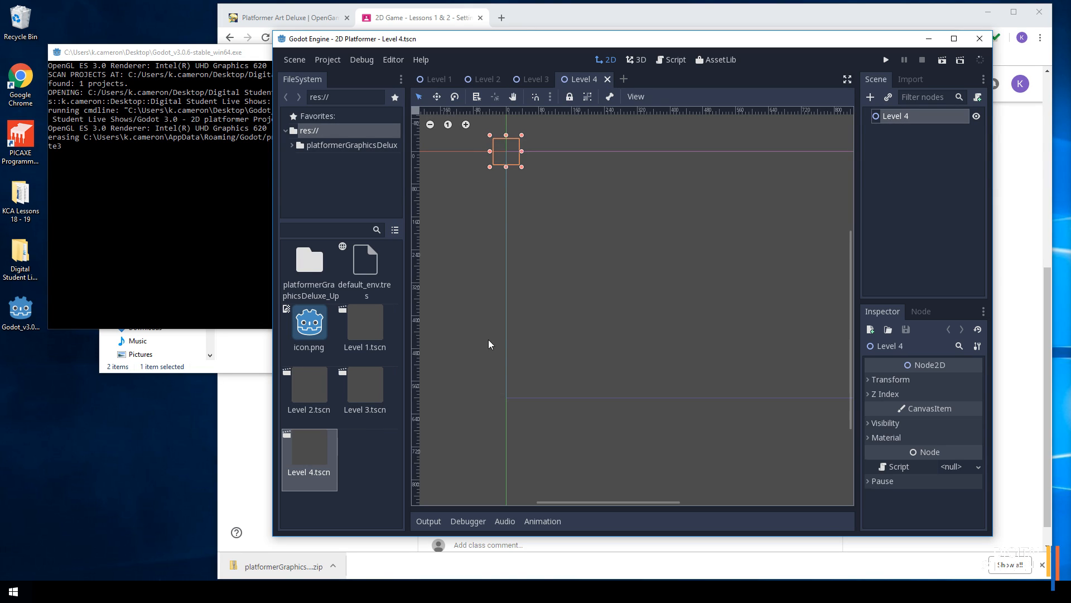
Step: Close the four level scenes in order from Level 4 to Level 1, leaving the project open
{"action": "left_click", "coordinate": [608, 80]}
{"action": "left_click", "coordinate": [559, 79]}
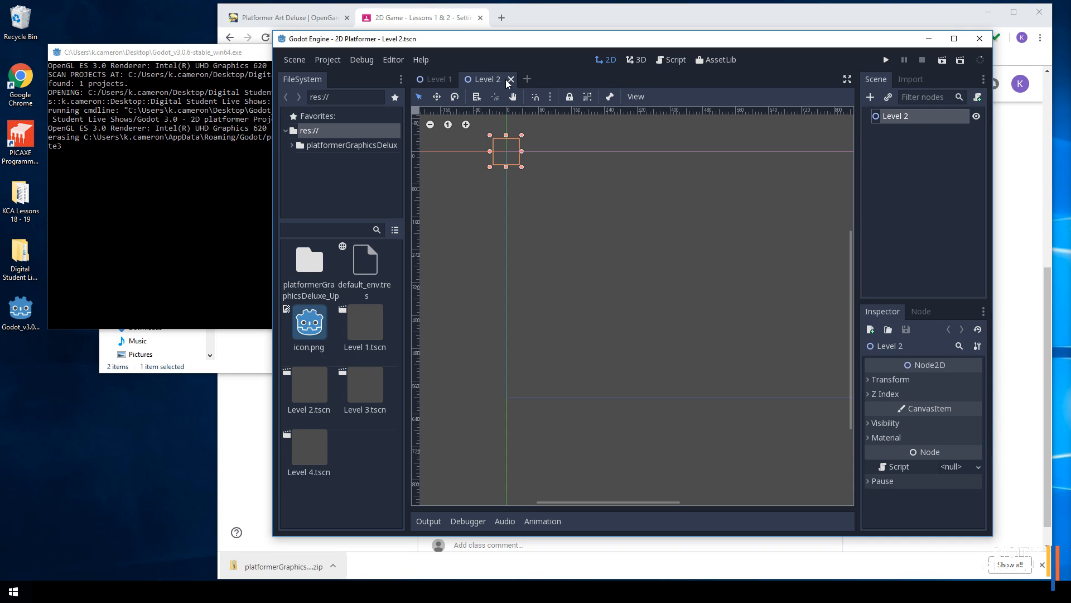
{"action": "left_click", "coordinate": [510, 79]}
{"action": "left_click", "coordinate": [462, 79]}
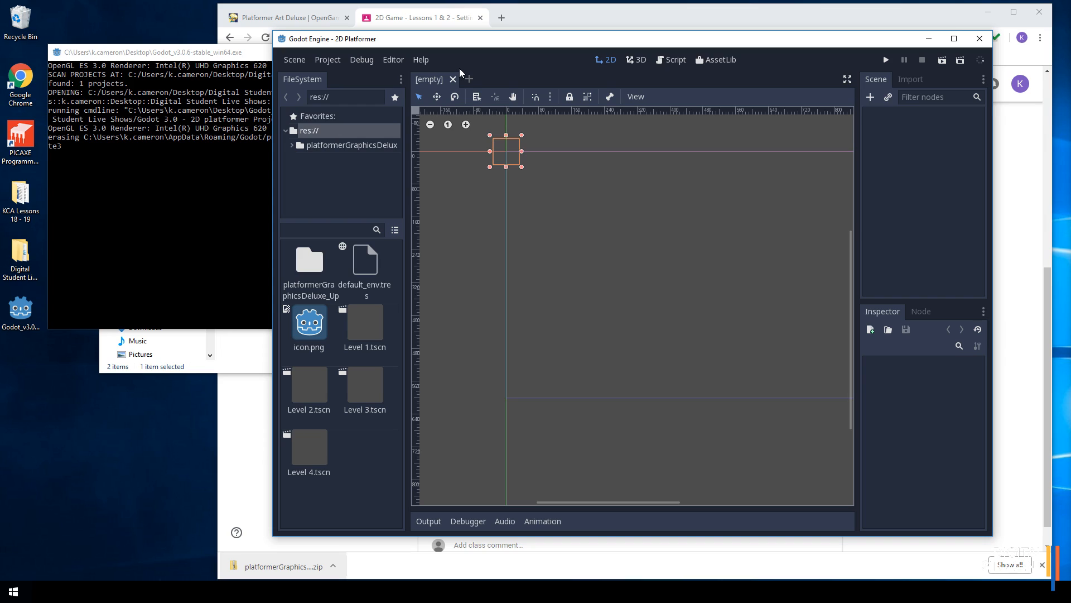